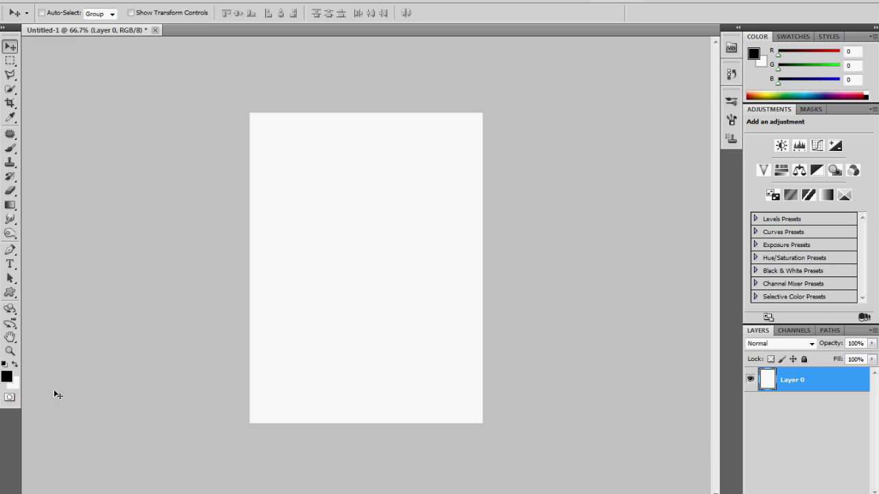
- Set the foreground colour to a medium blue, hex 23678e
click(7, 376)
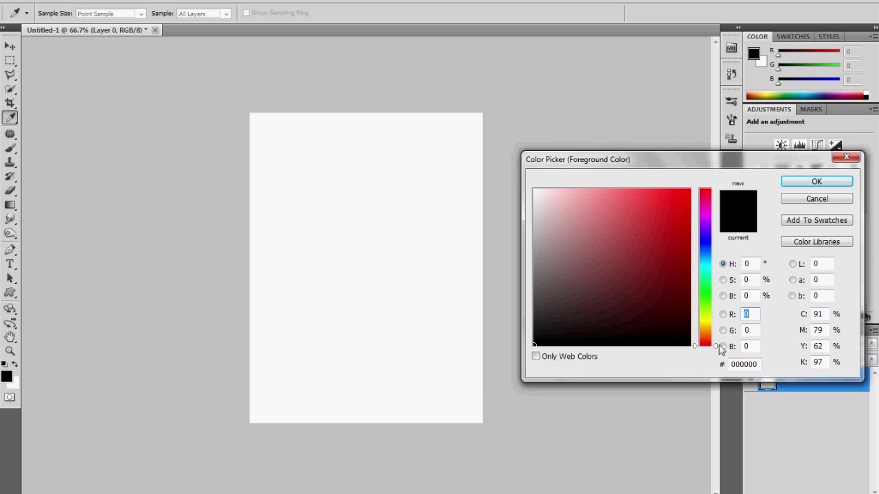
drag(719, 346, 717, 270)
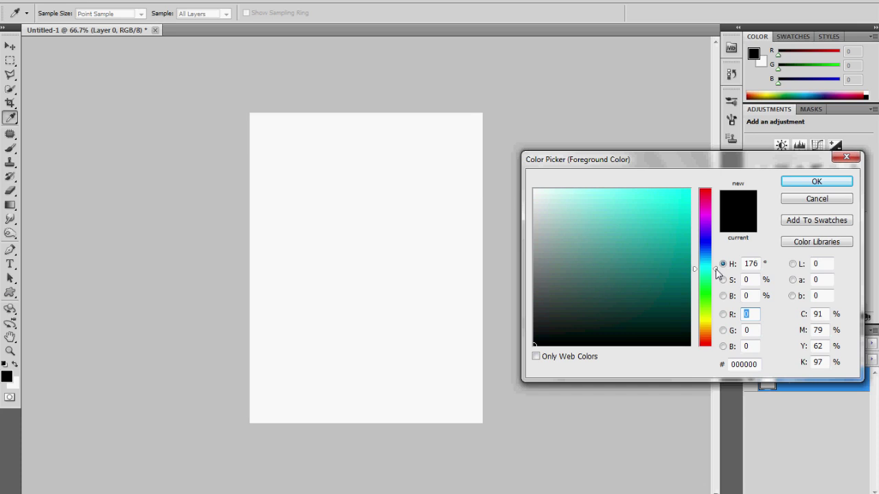
drag(653, 247, 652, 258)
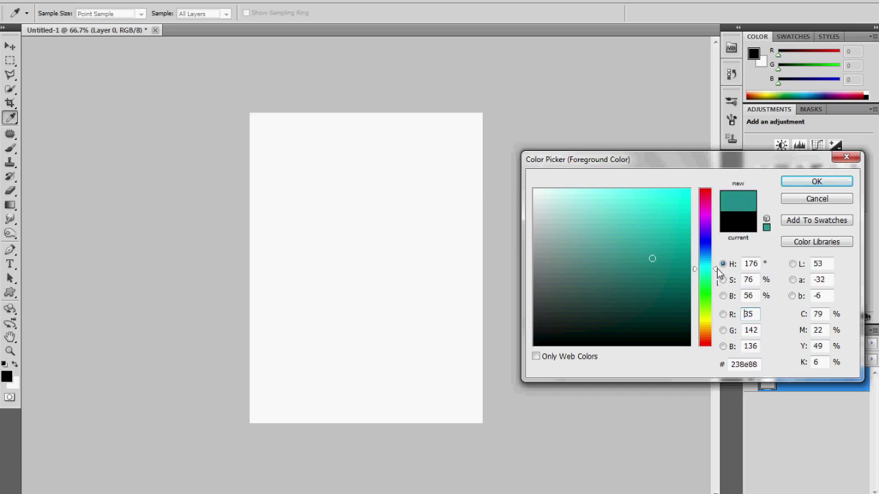
drag(716, 274, 716, 264)
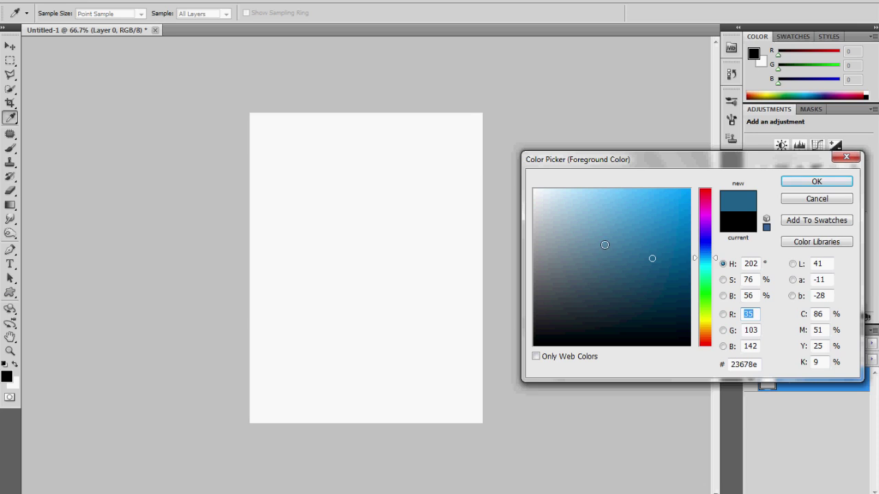
click(833, 180)
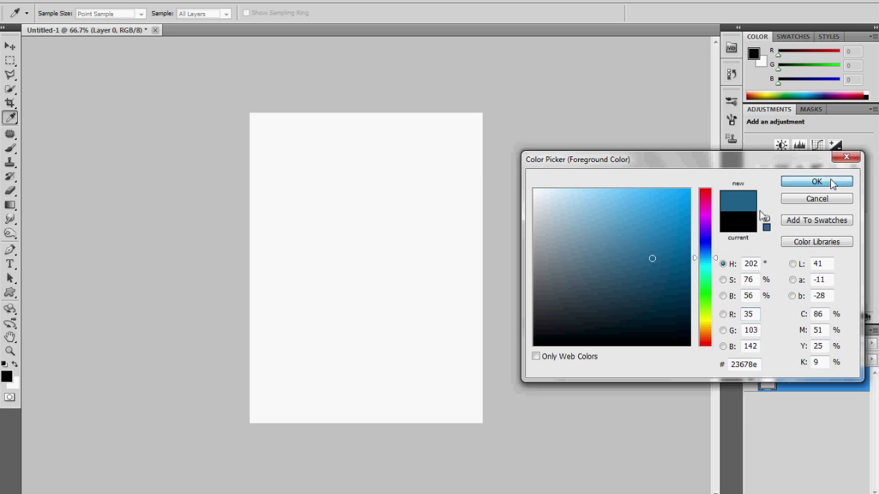
key(v)
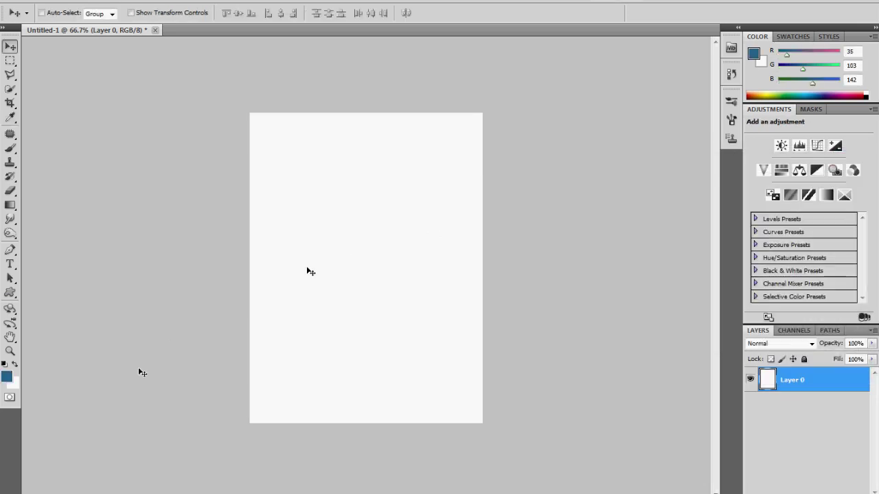
- Set the background colour to a very dark blue, hex 041a28
click(17, 385)
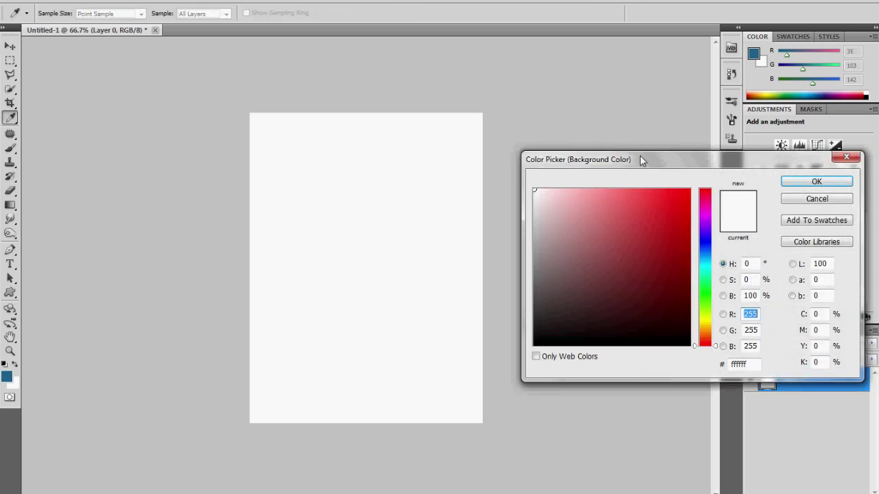
drag(639, 155, 533, 166)
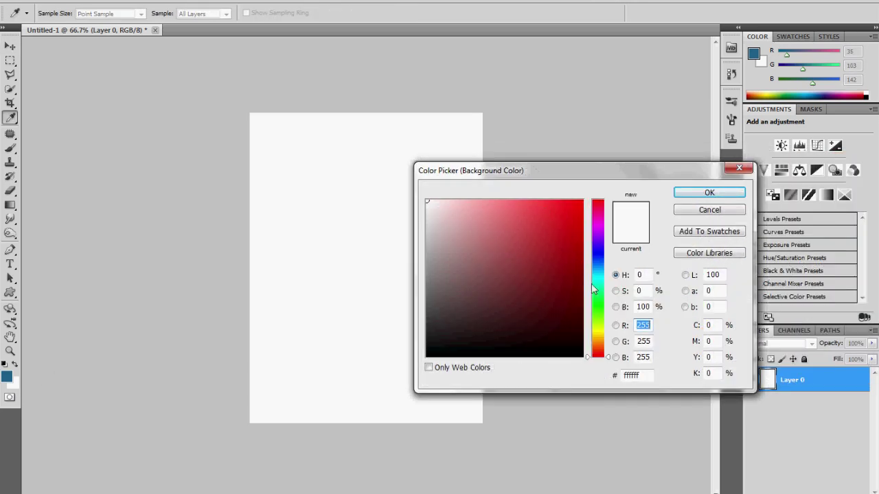
drag(603, 354, 586, 288)
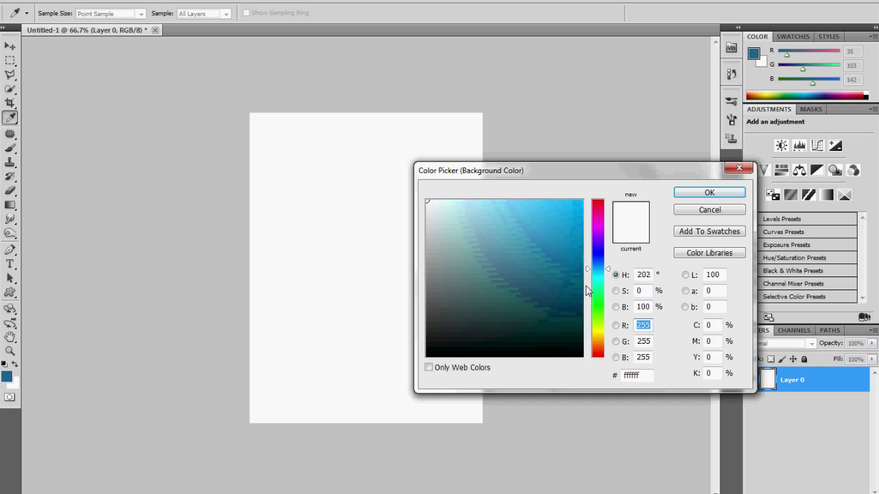
click(569, 332)
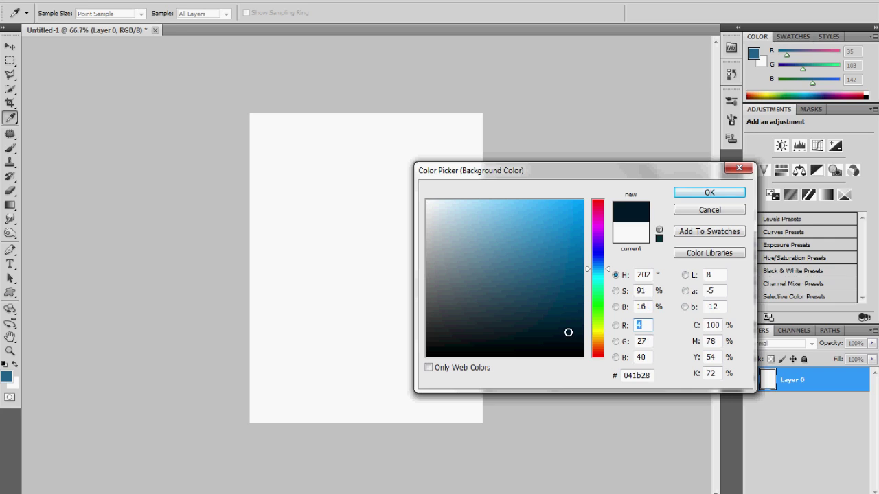
drag(568, 333, 559, 331)
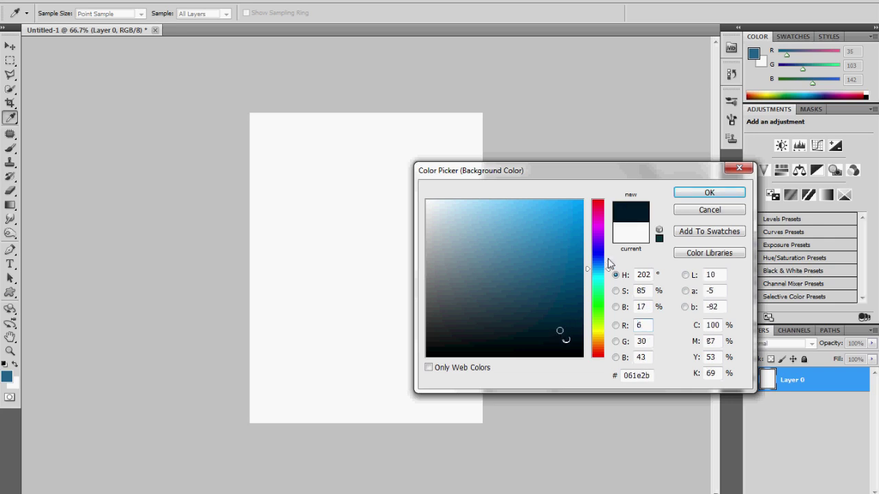
drag(607, 262, 608, 282)
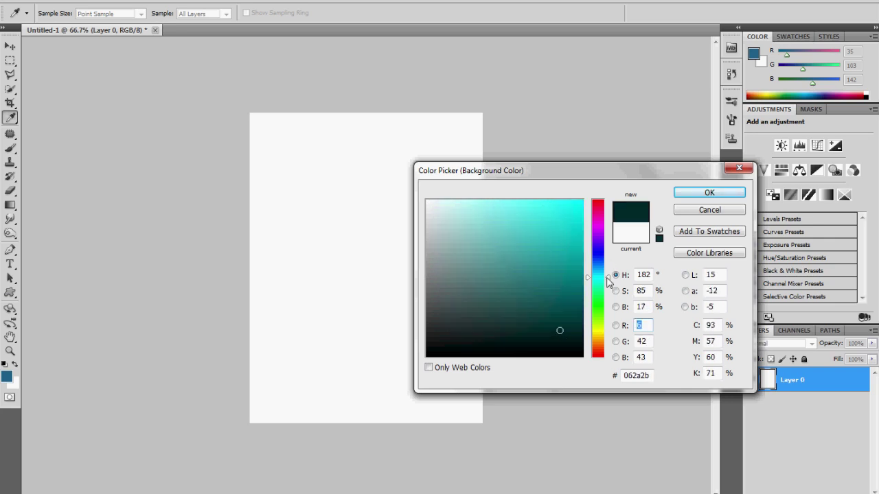
mouse_move(574, 330)
mouse_down()
mouse_move(577, 339)
mouse_move(566, 332)
mouse_up()
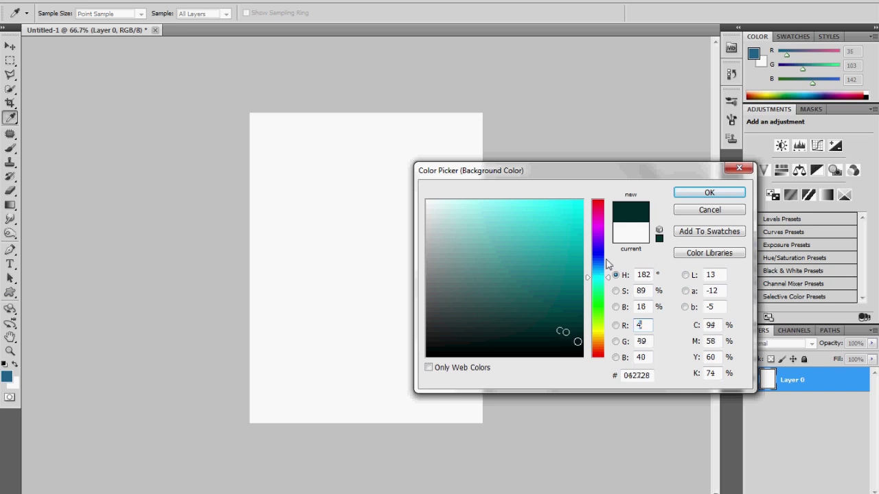
drag(607, 275, 605, 269)
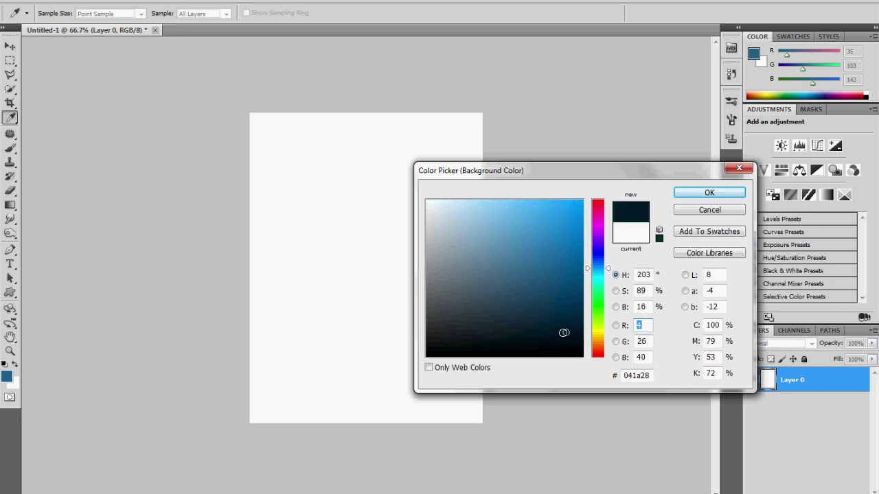
click(708, 193)
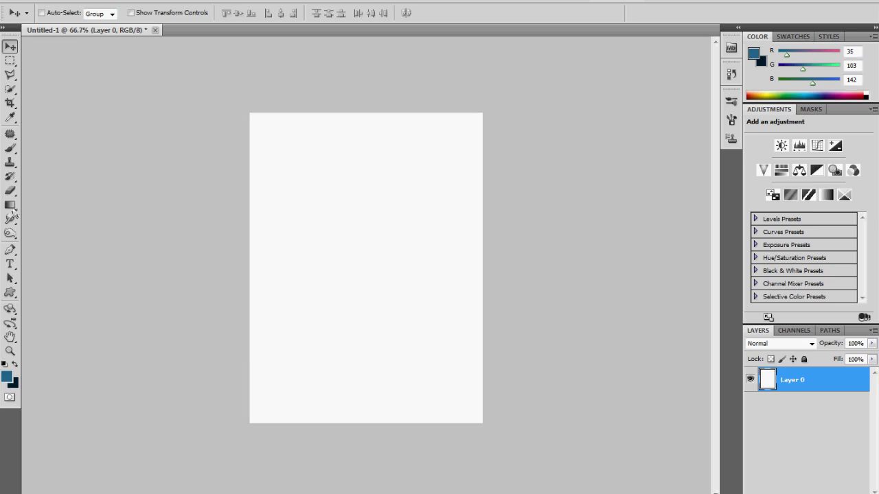
- Fill the canvas with a linear Foreground to Background gradient running from the top edge down to the bottom edge
click(10, 204)
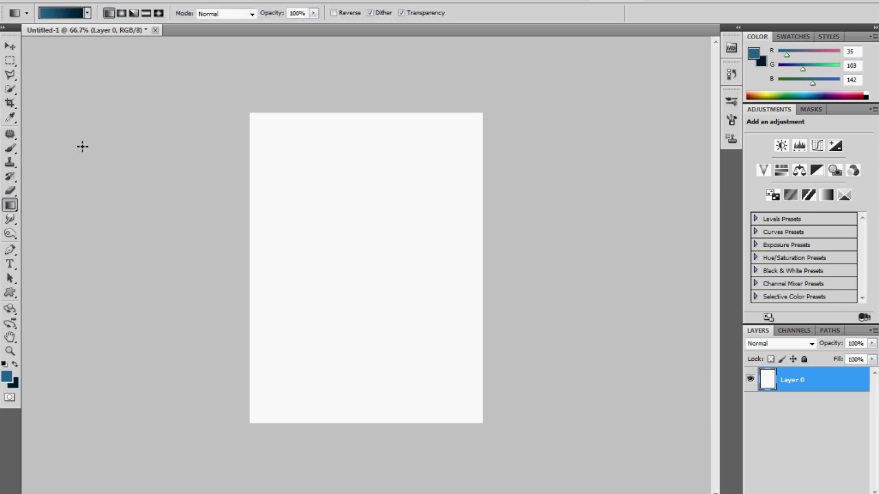
click(67, 17)
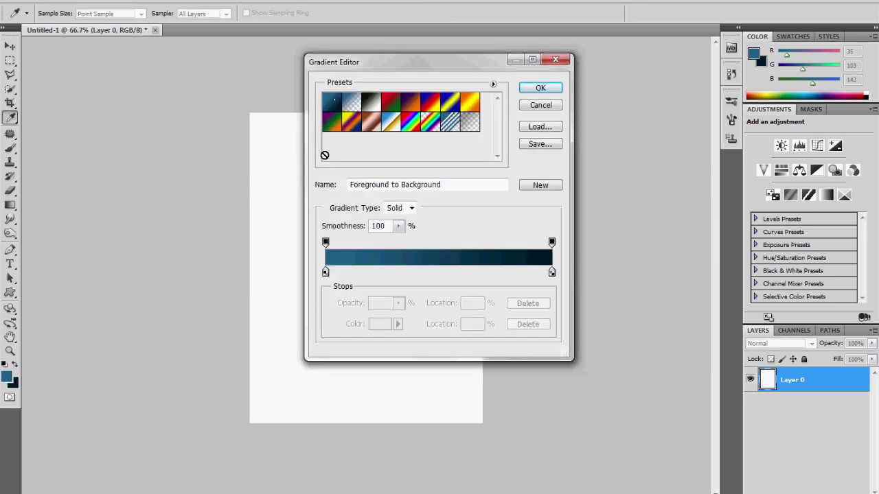
click(540, 88)
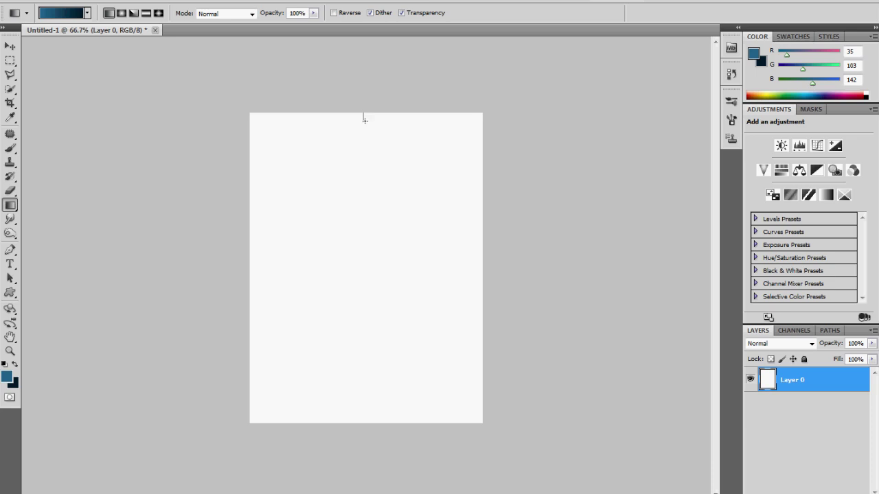
drag(363, 144, 361, 159)
drag(360, 223, 365, 426)
drag(364, 429, 366, 429)
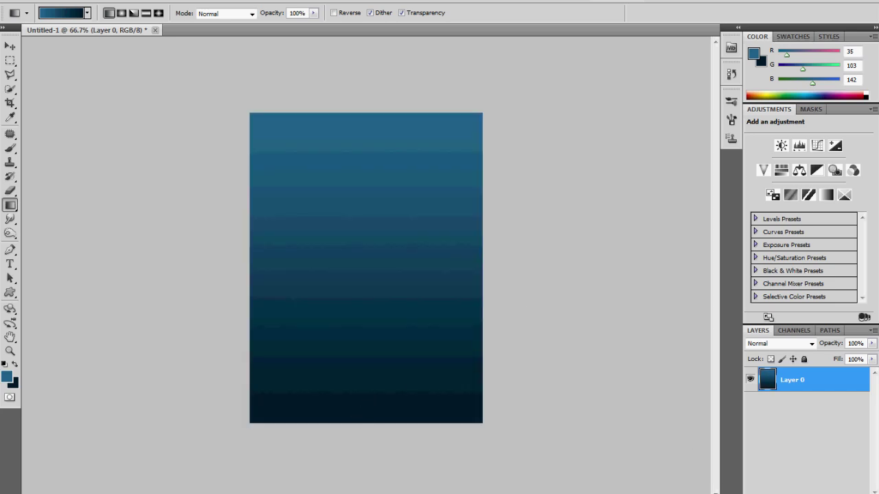
key(v)
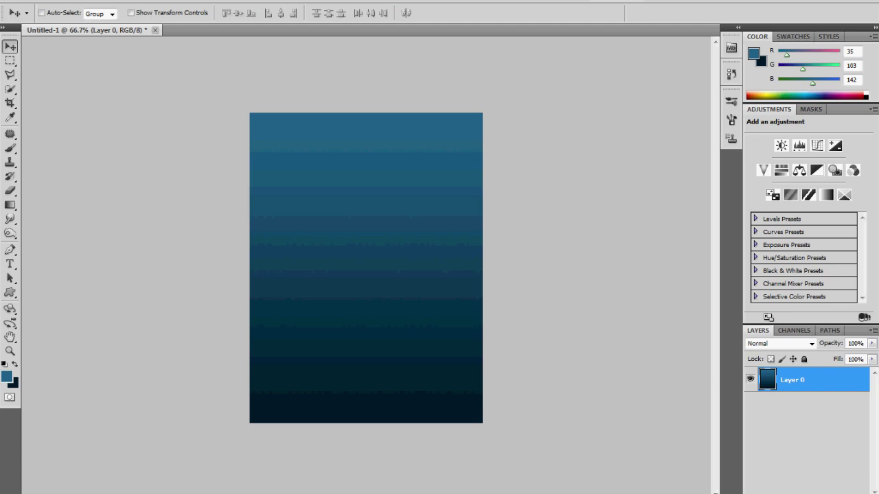
- Add a new layer above the gradient and make a tall rectangular selection in the middle of the canvas
key(ctrl+shift+alt+n)
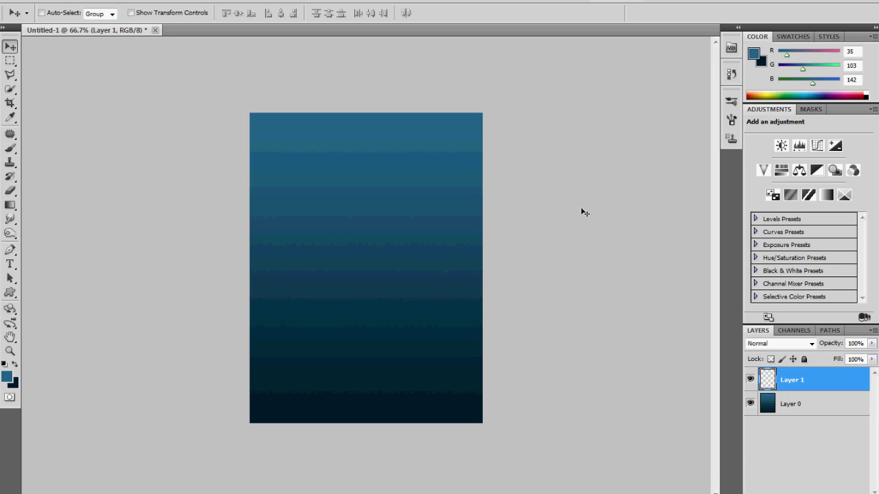
click(10, 60)
click(44, 60)
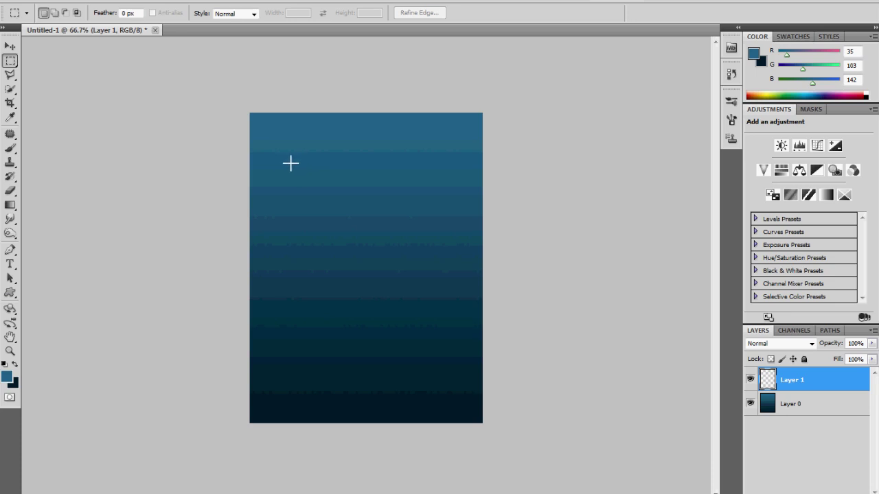
drag(358, 238, 397, 318)
drag(296, 170, 426, 362)
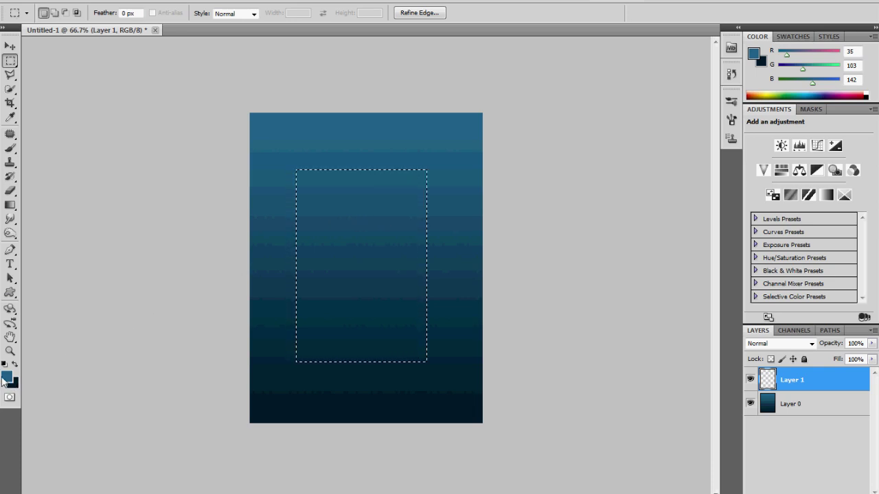
- Render Clouds inside the rectangular selection using white as foreground and black as background colour, and remove the selection
key(d)
key(x)
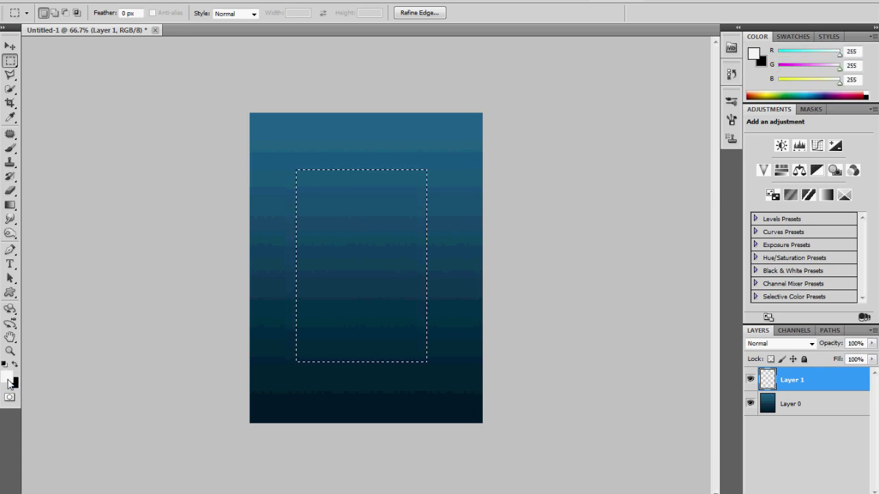
key(x)
key(x)
click(179, 1)
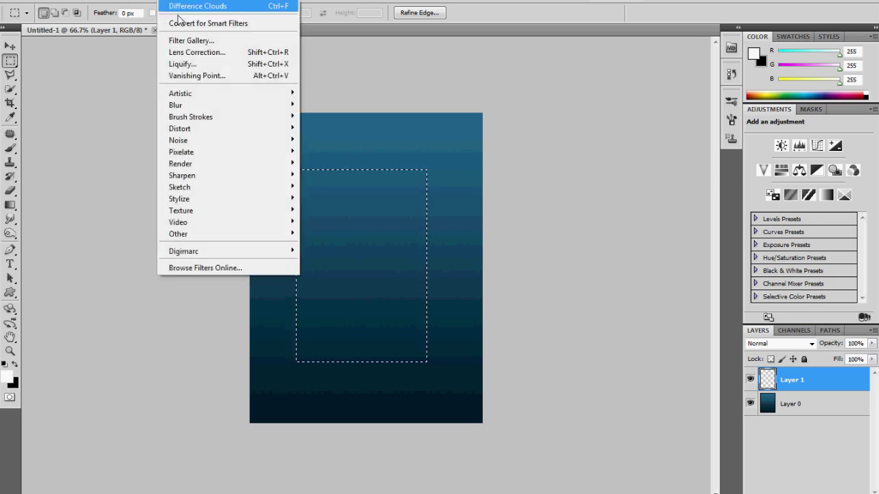
mouse_move(195, 165)
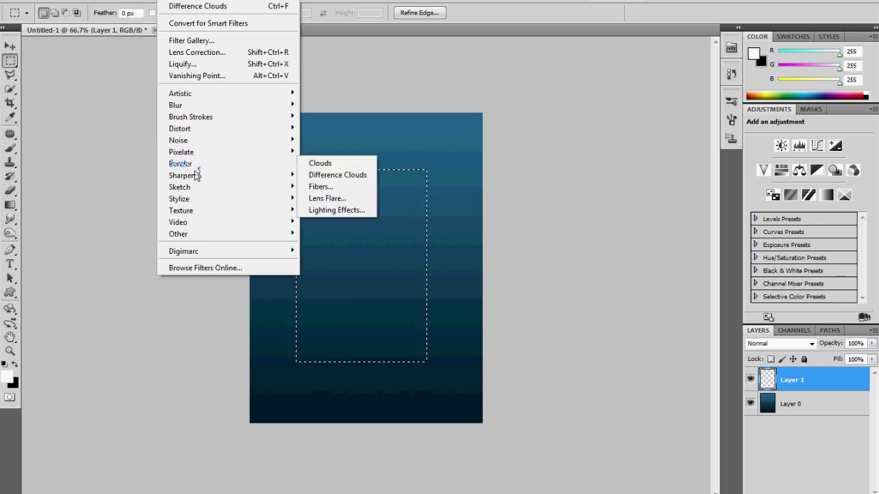
click(329, 163)
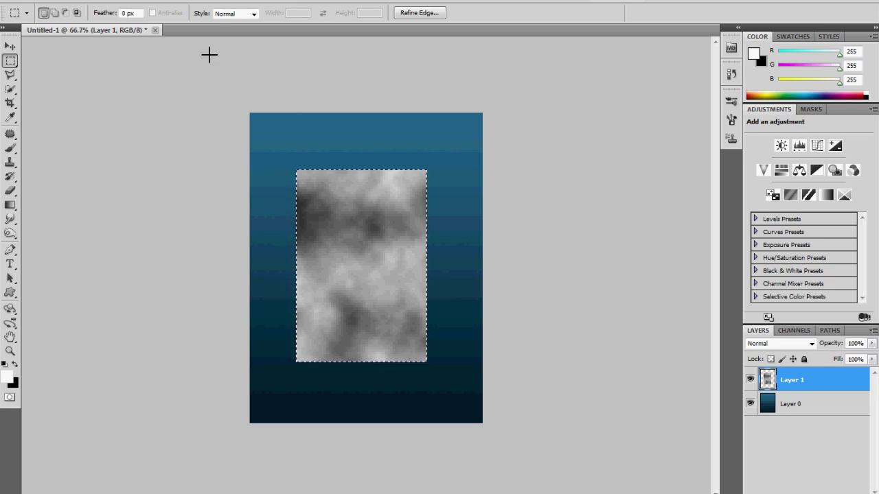
click(148, 1)
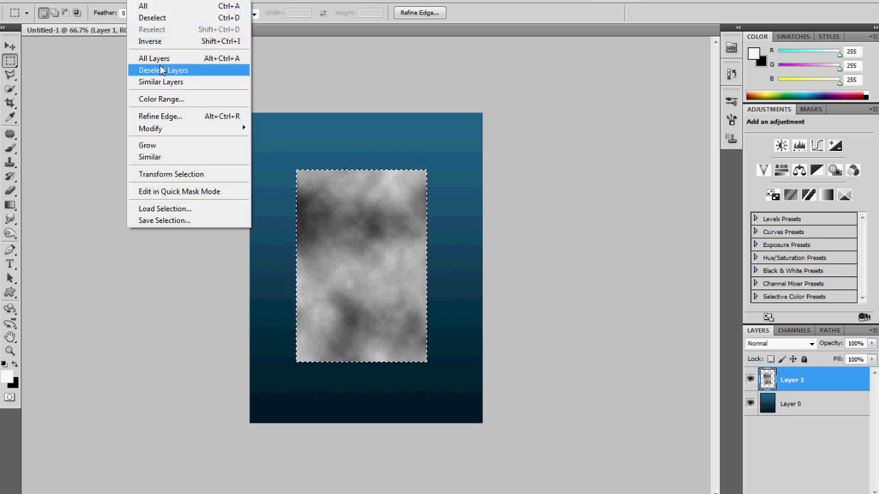
click(152, 17)
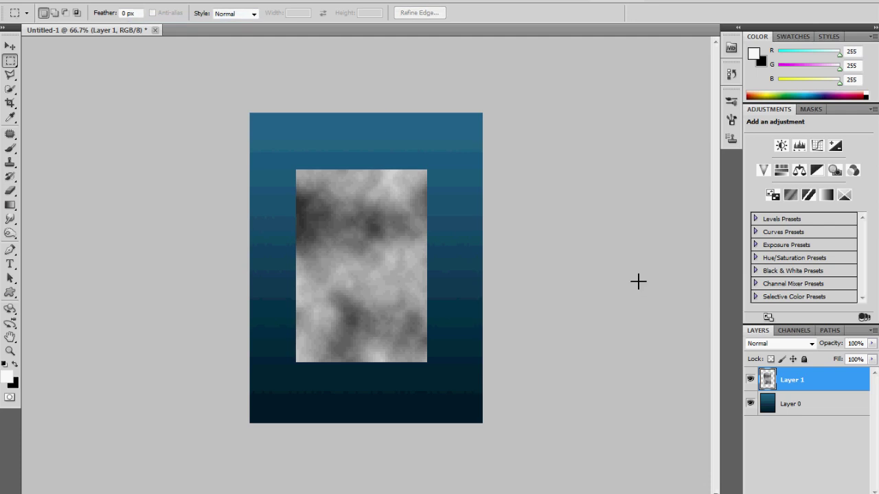
key(v)
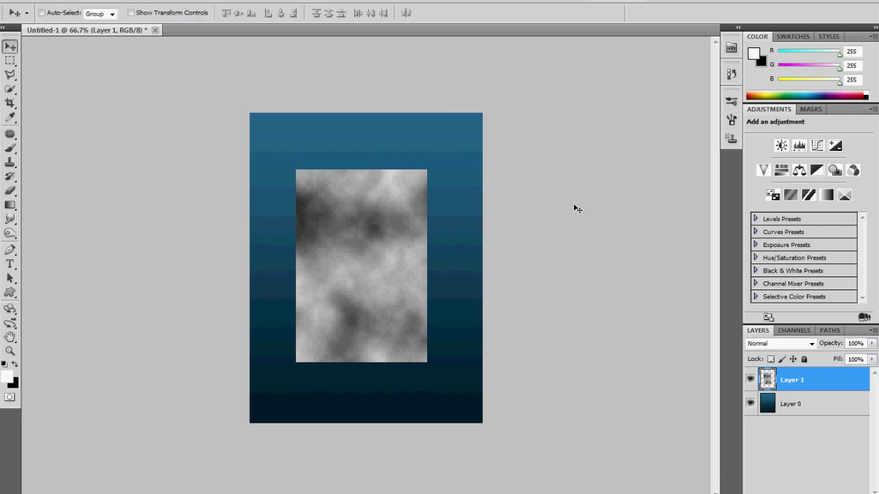
- Stretch the clouds layer with Free Transform so it covers the whole canvas from corner to corner, and apply the transformation
key(alt+e)
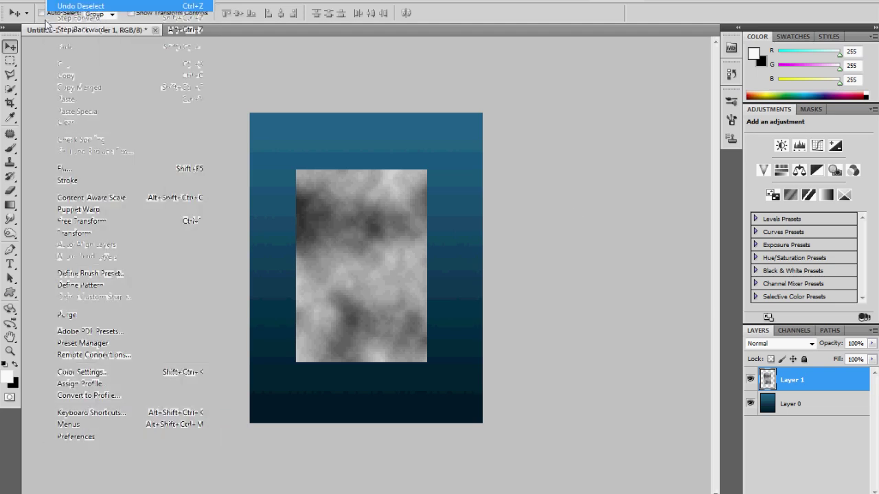
click(94, 221)
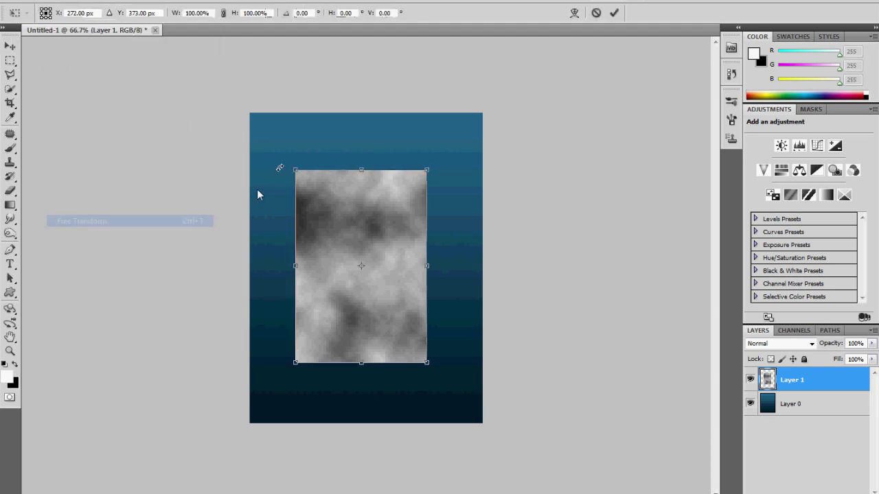
drag(288, 169, 250, 113)
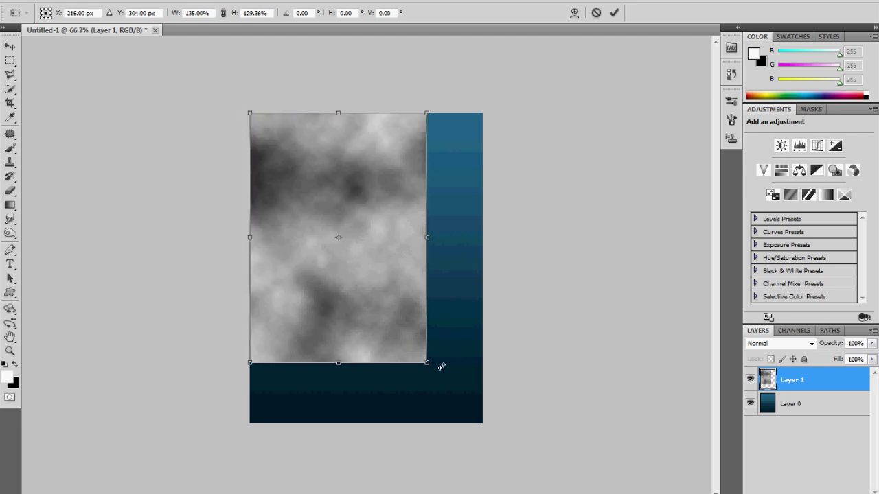
drag(426, 363, 482, 424)
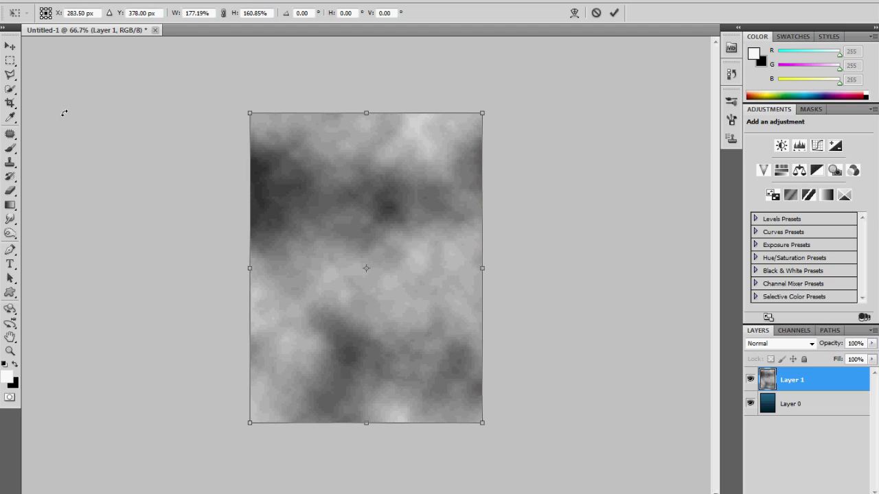
click(9, 45)
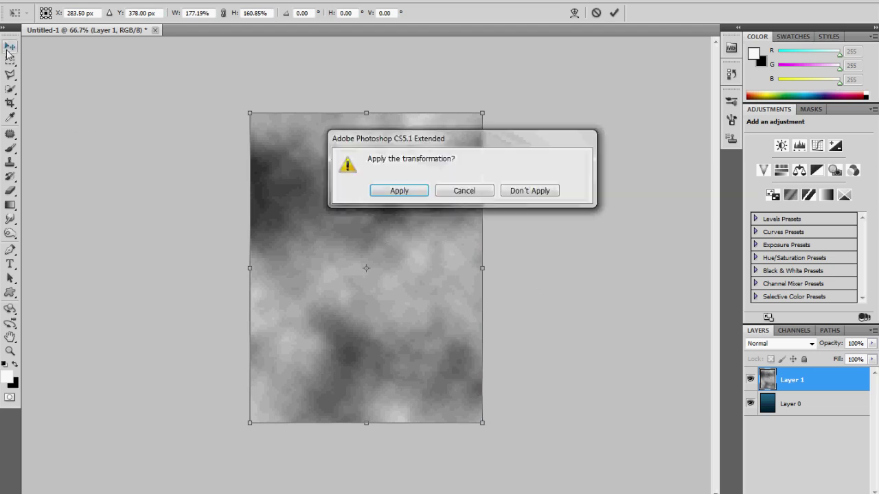
click(399, 190)
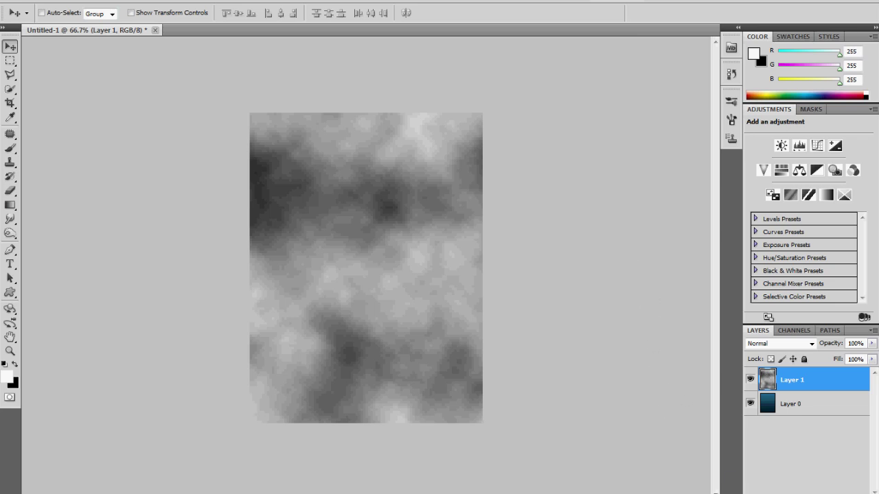
- Apply the Plastic Wrap filter to the clouds layer with Highlight Strength 14, Detail 3 and Smoothness 11
click(169, 0)
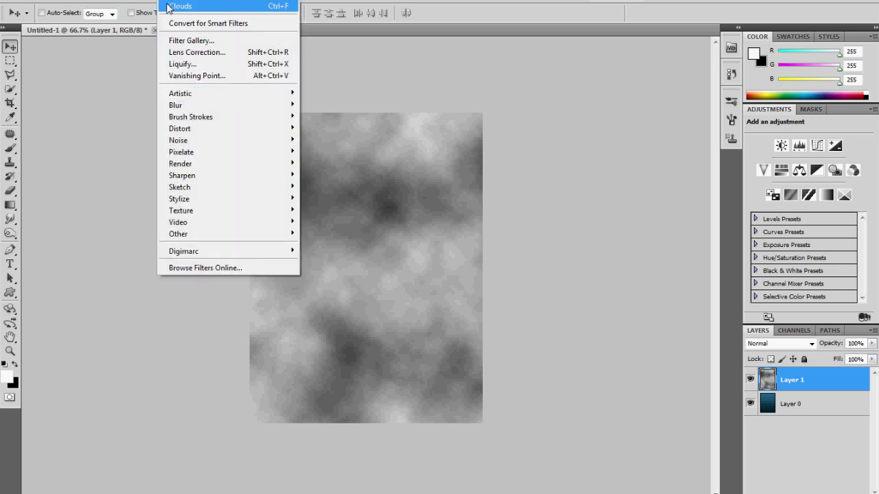
mouse_move(203, 94)
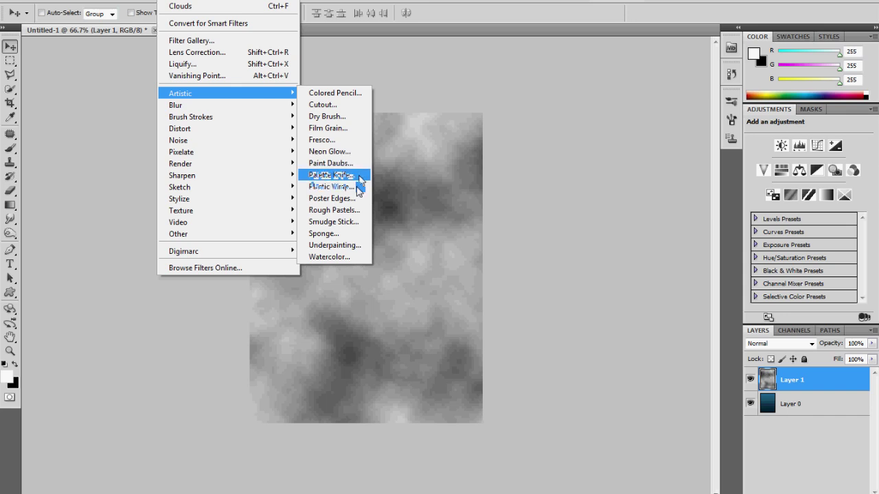
click(332, 187)
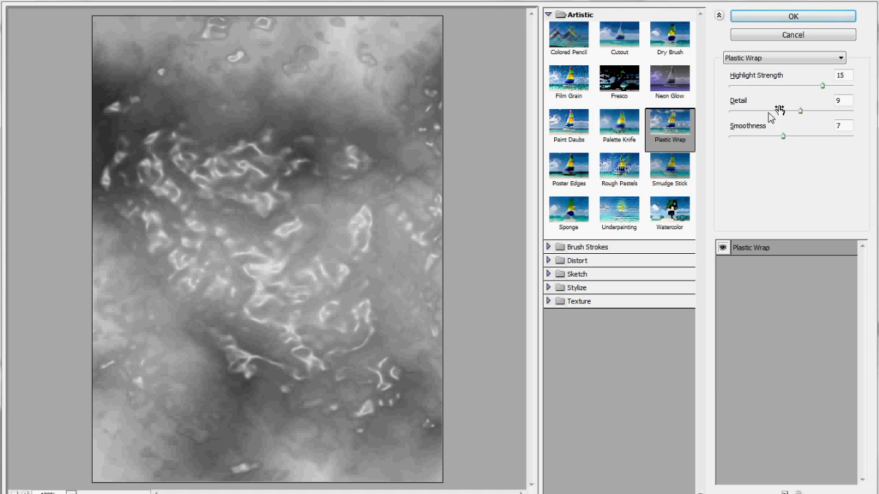
click(822, 87)
drag(822, 89, 745, 120)
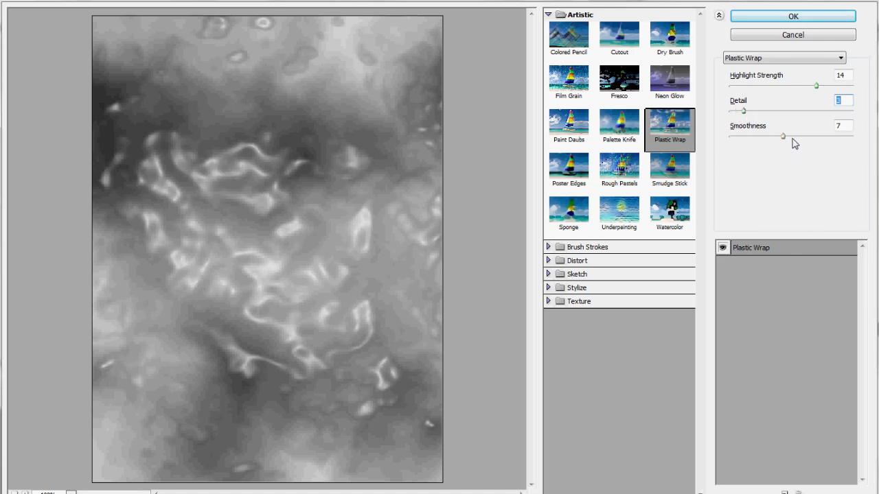
drag(786, 142, 821, 145)
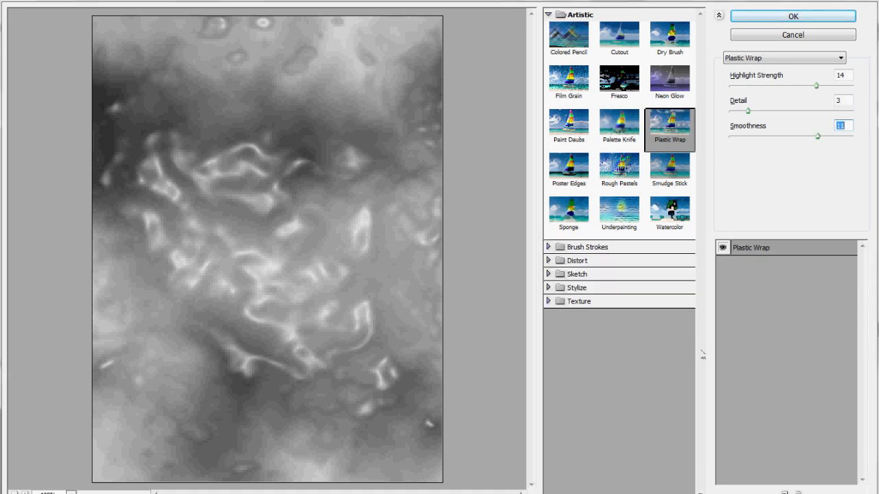
click(792, 16)
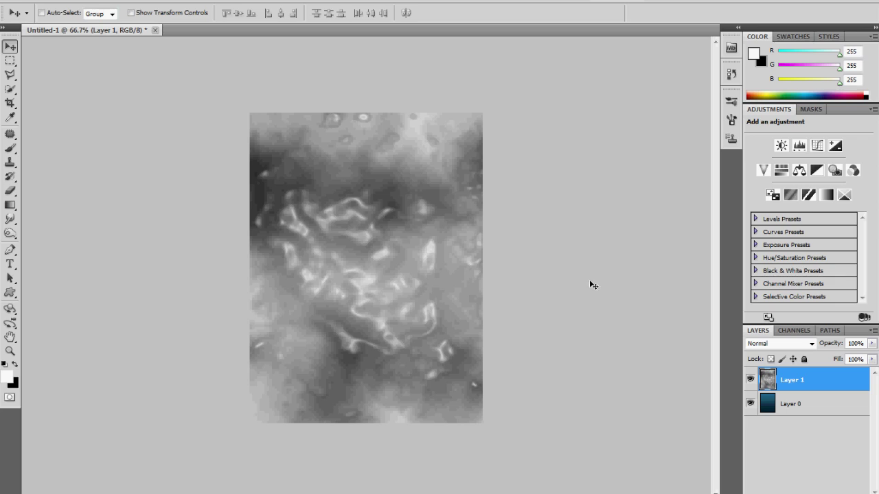
- Using the Distort transform, squash the clouds layer to about 29% height against the canvas top and pull its upper corners far outward
click(68, 2)
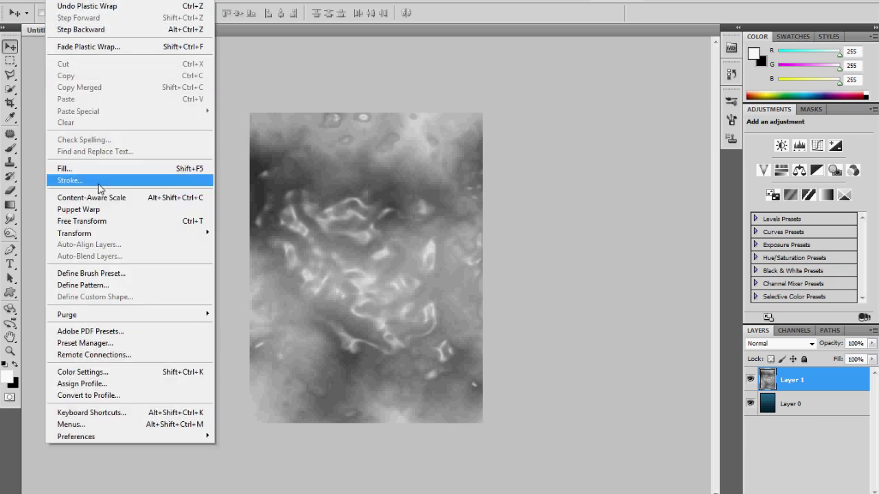
mouse_move(109, 235)
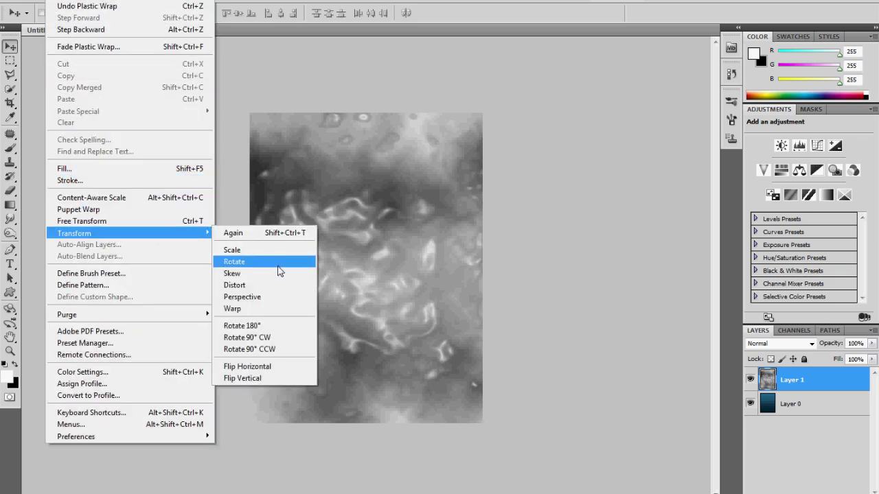
click(276, 285)
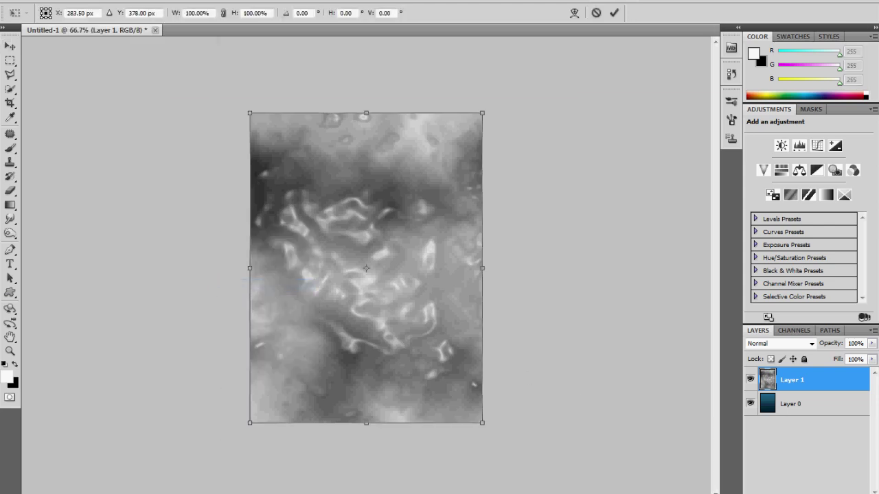
drag(367, 426, 370, 206)
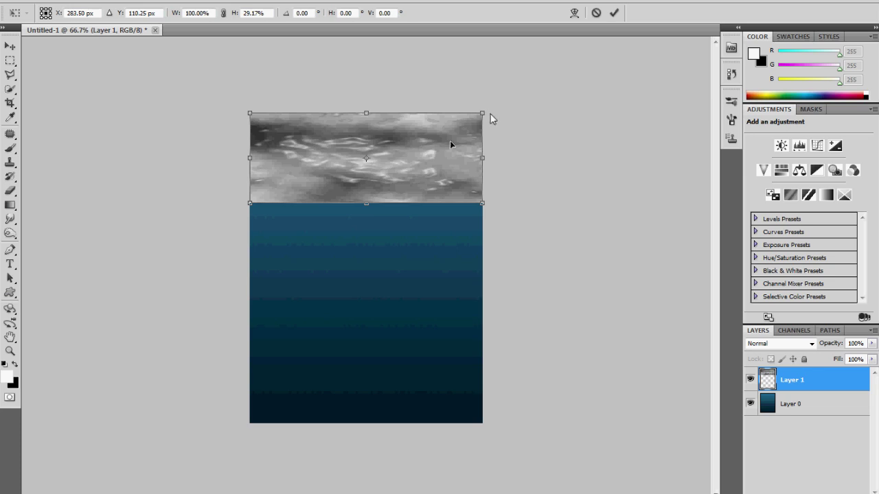
drag(482, 113, 584, 103)
drag(251, 112, 197, 105)
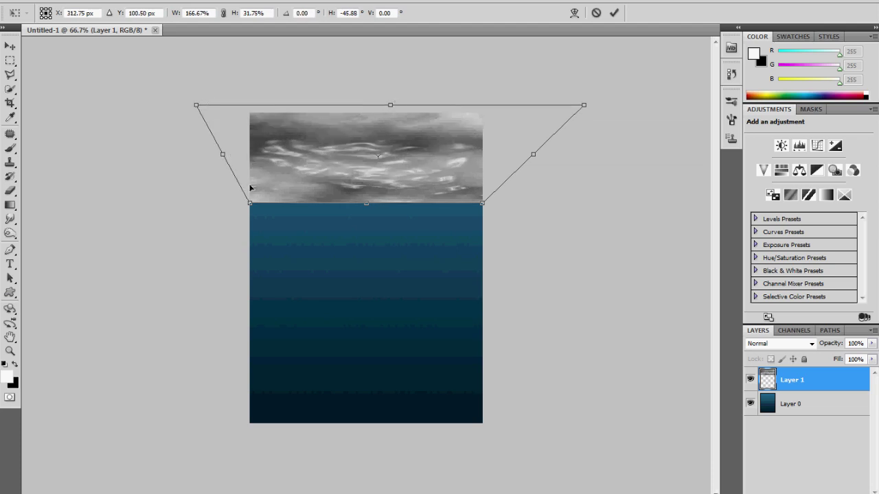
- Pull the lower corners of the distorted clouds slightly inward and up, lower the top edge a little, and apply the transform
drag(249, 203, 265, 190)
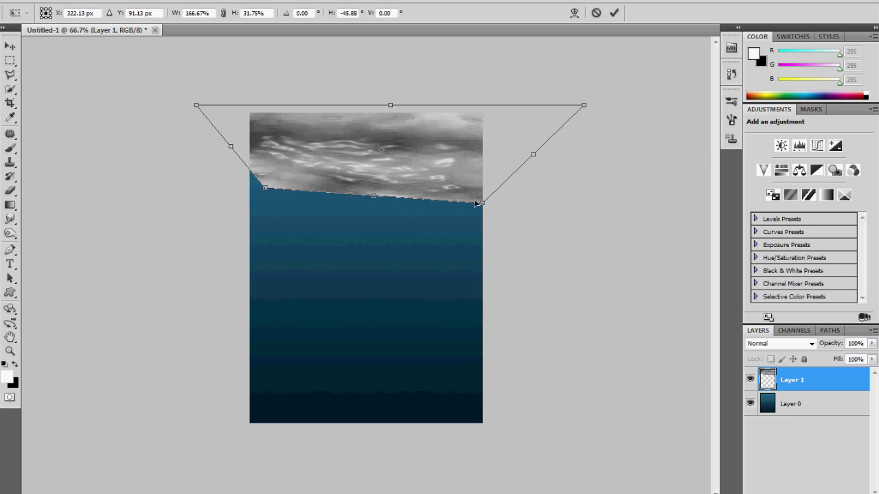
drag(483, 212, 468, 195)
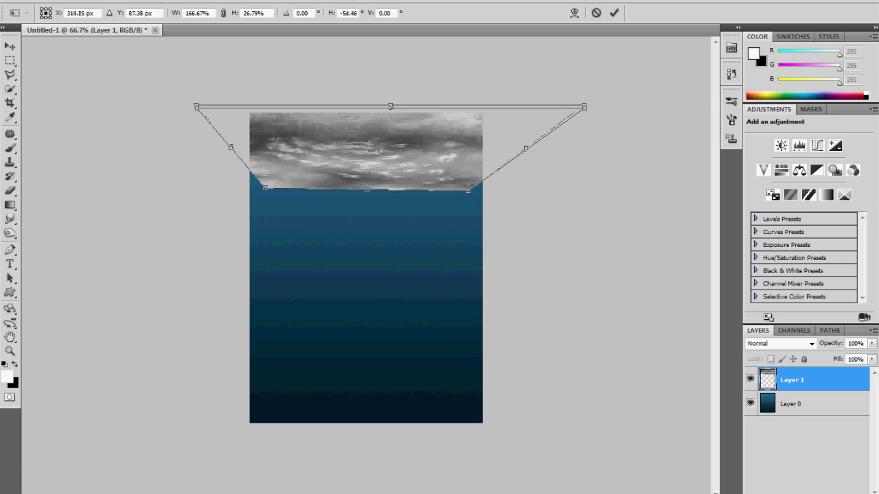
drag(390, 107, 390, 110)
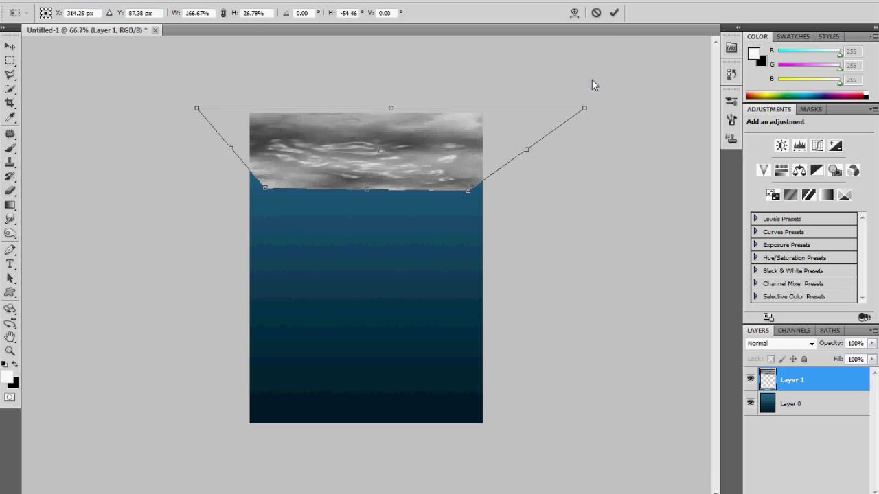
click(614, 12)
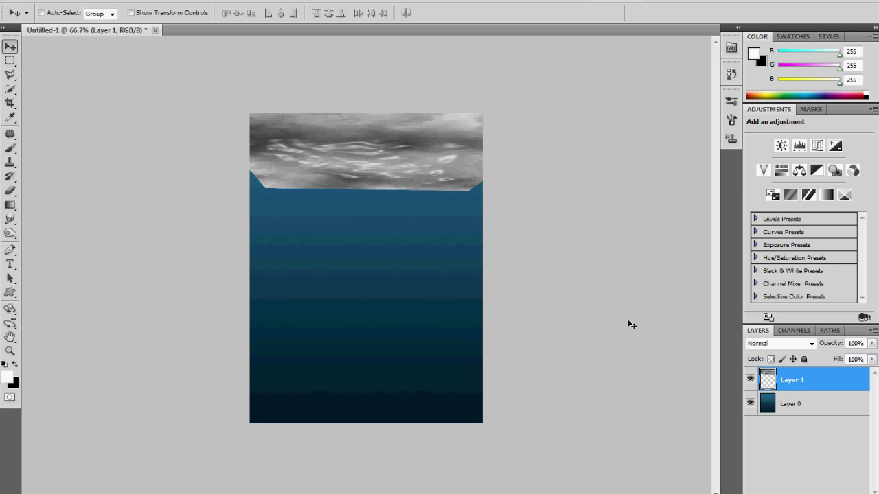
- Set the clouds layer's blend mode to Linear Dodge (Add) with 75% fill, and give the layer a mask
click(811, 344)
click(812, 345)
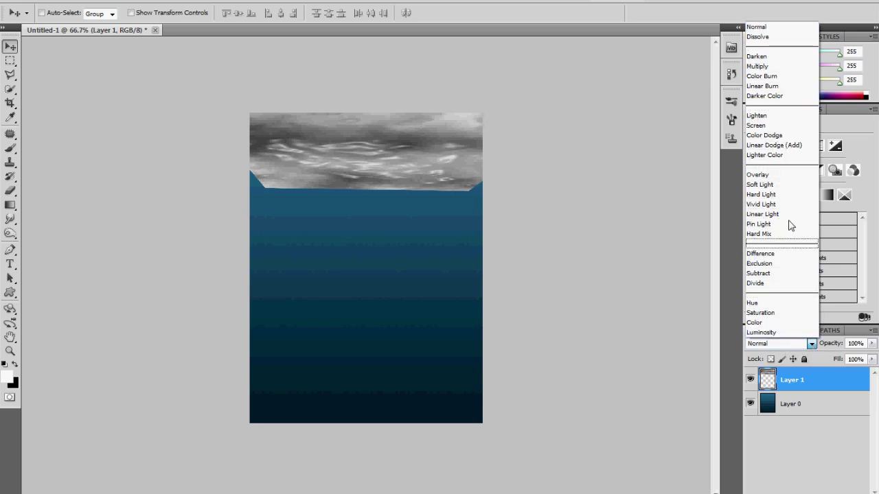
click(794, 149)
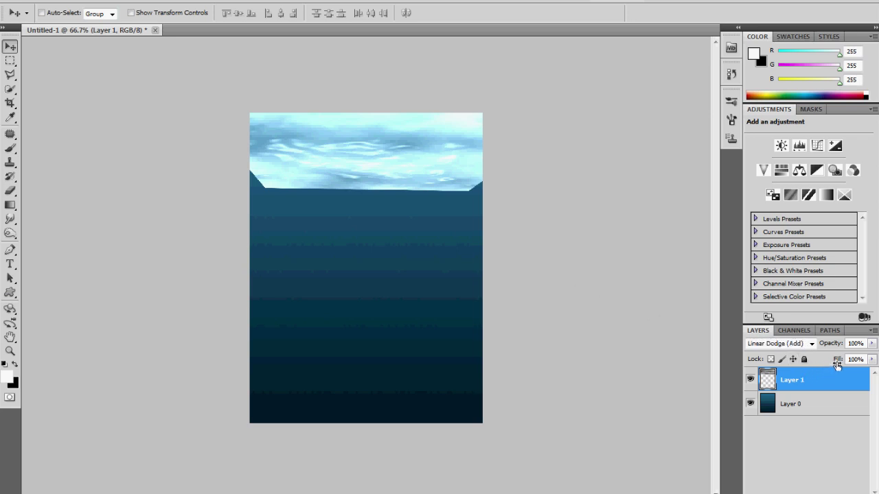
drag(836, 365, 821, 362)
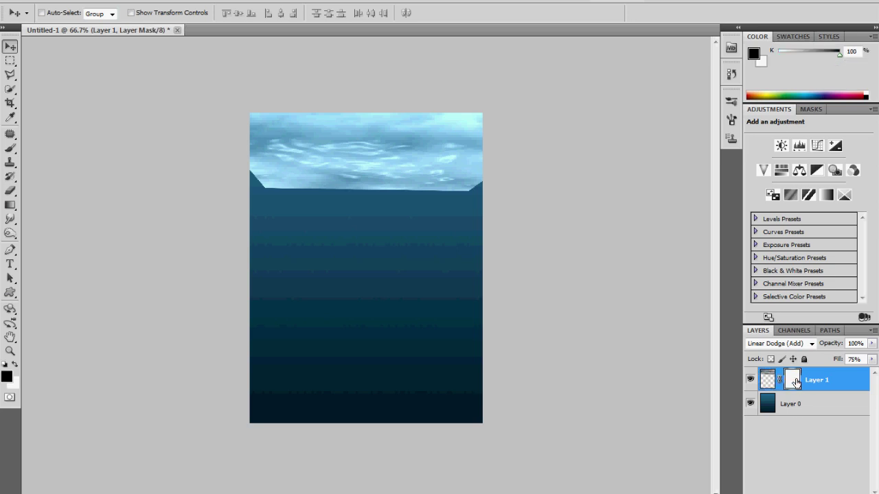
- Paint black on the layer mask with a soft 152 px brush to fade the clouds' lower edge into the blue gradient
click(11, 147)
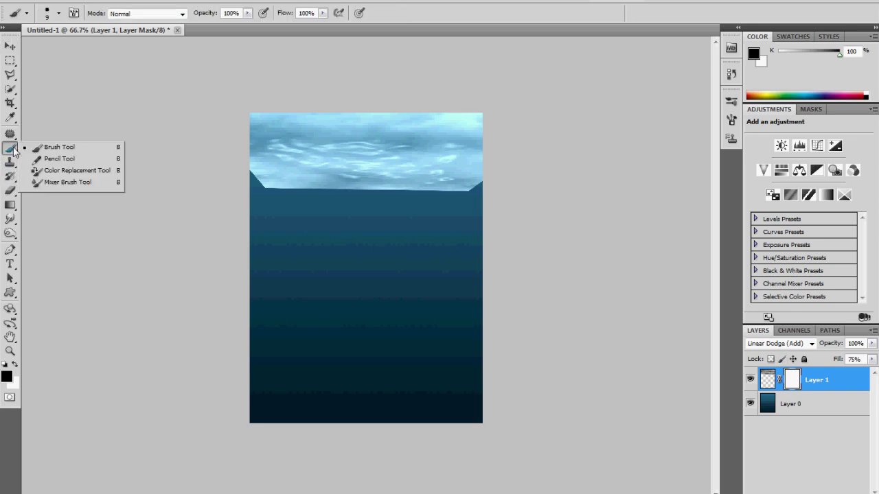
click(59, 13)
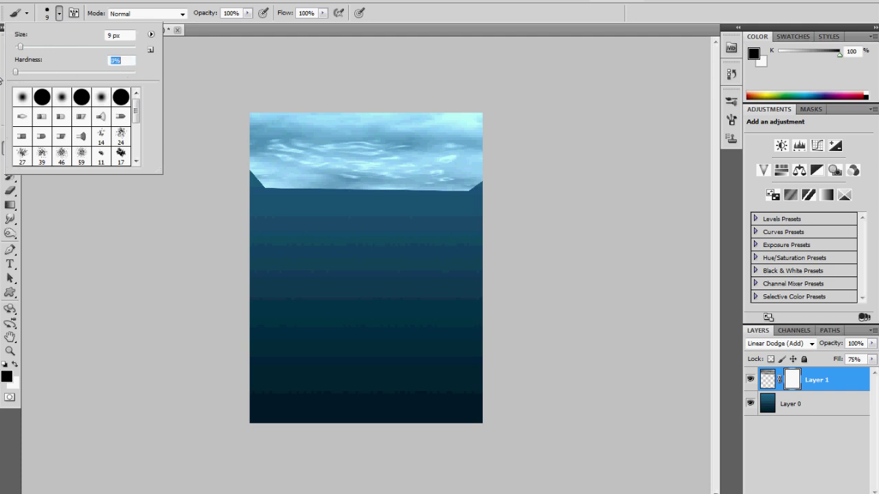
click(100, 97)
drag(46, 50, 90, 46)
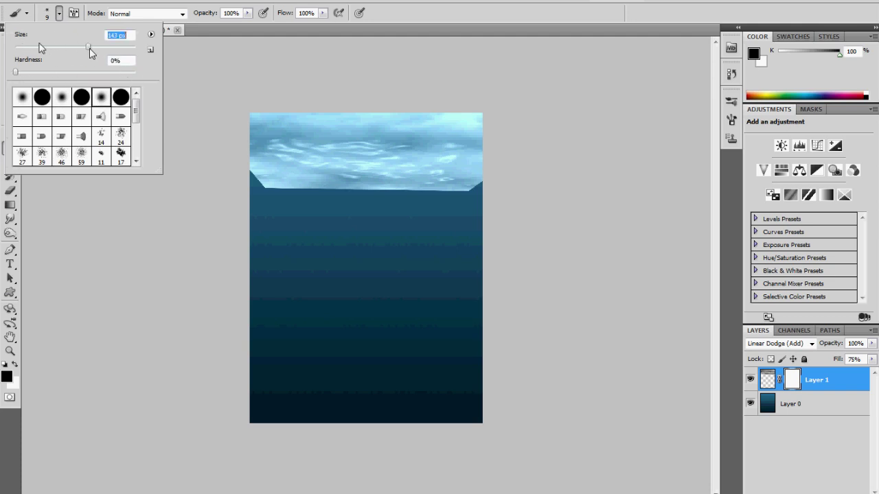
click(564, 17)
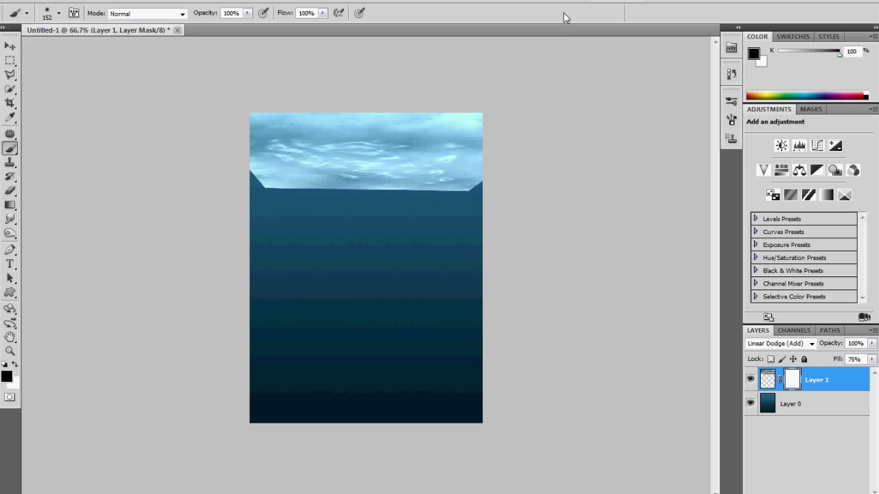
mouse_move(458, 192)
mouse_down()
mouse_move(469, 183)
mouse_move(410, 192)
mouse_move(224, 181)
mouse_move(267, 182)
mouse_move(240, 195)
mouse_move(364, 205)
mouse_move(325, 197)
mouse_move(409, 200)
mouse_move(472, 193)
mouse_move(475, 185)
mouse_up()
key(ctrl+z)
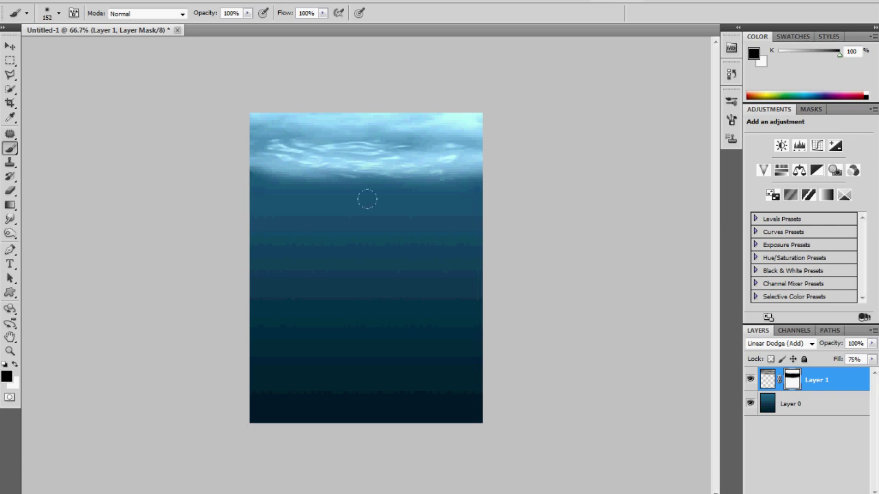
drag(367, 199, 225, 181)
click(9, 45)
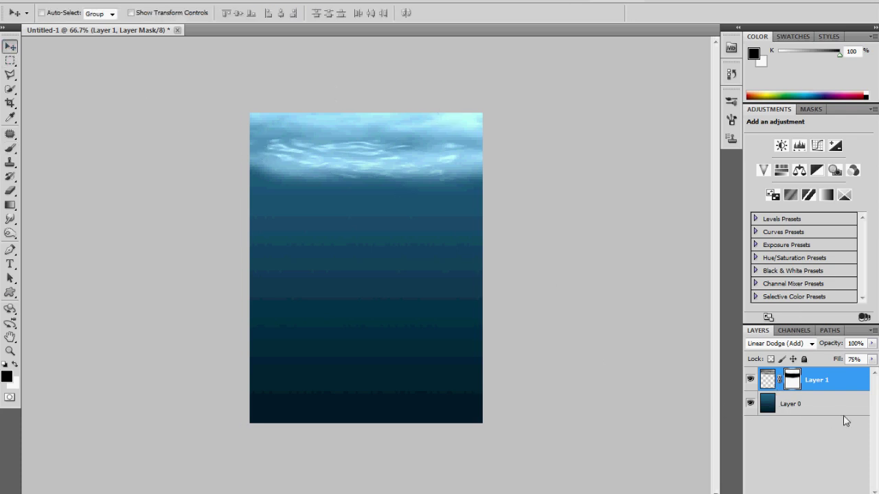
- Start the Lighting Effects filter on the clouds layer's image rather than its mask, with the light type set to Omni
click(769, 381)
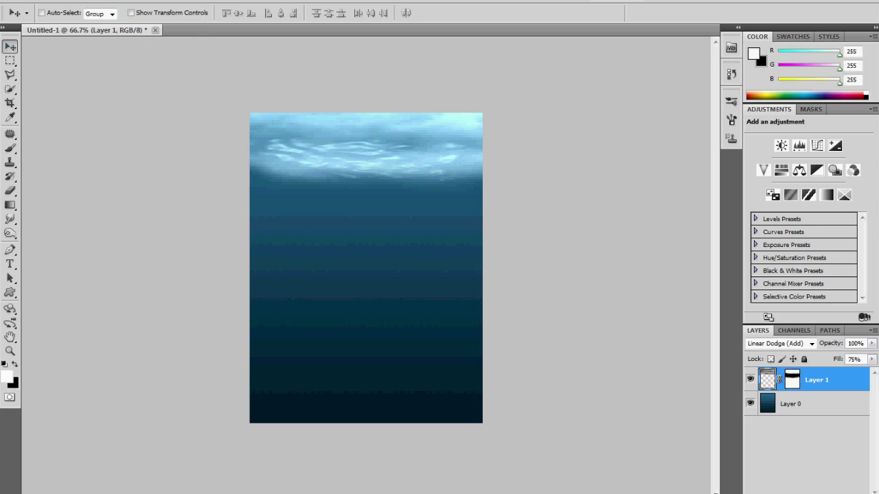
key(alt+t)
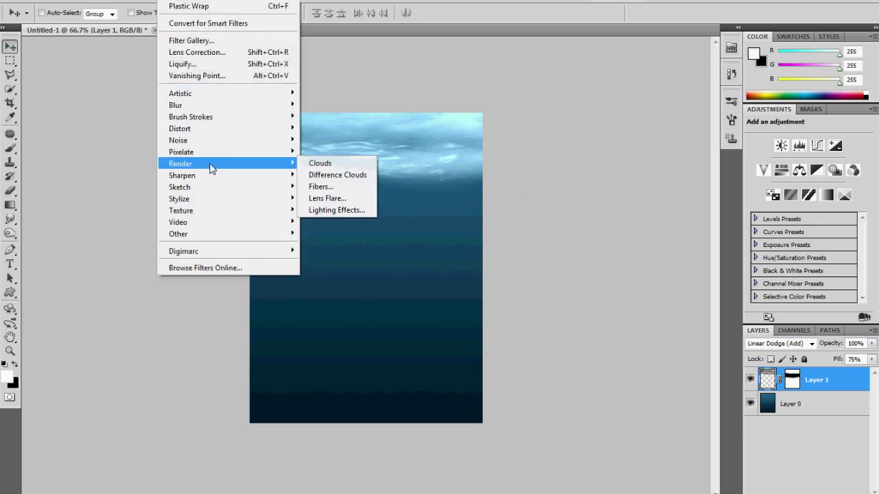
mouse_move(211, 165)
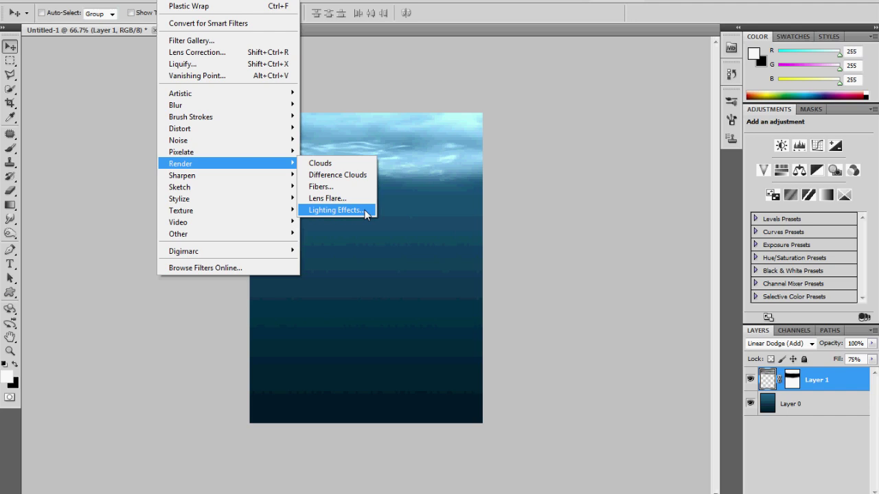
click(365, 213)
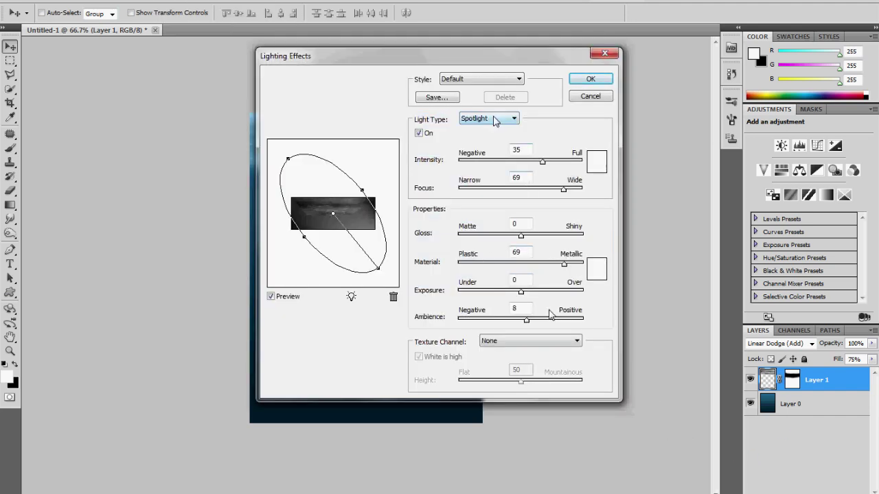
click(513, 121)
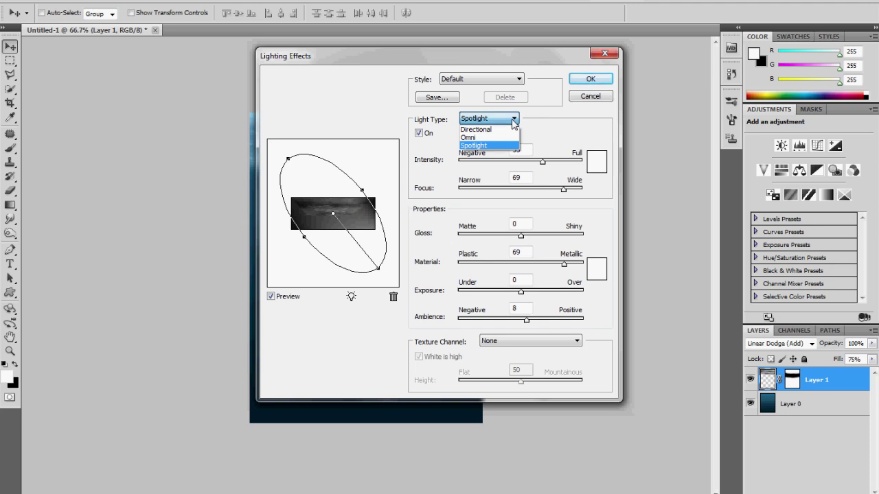
click(495, 138)
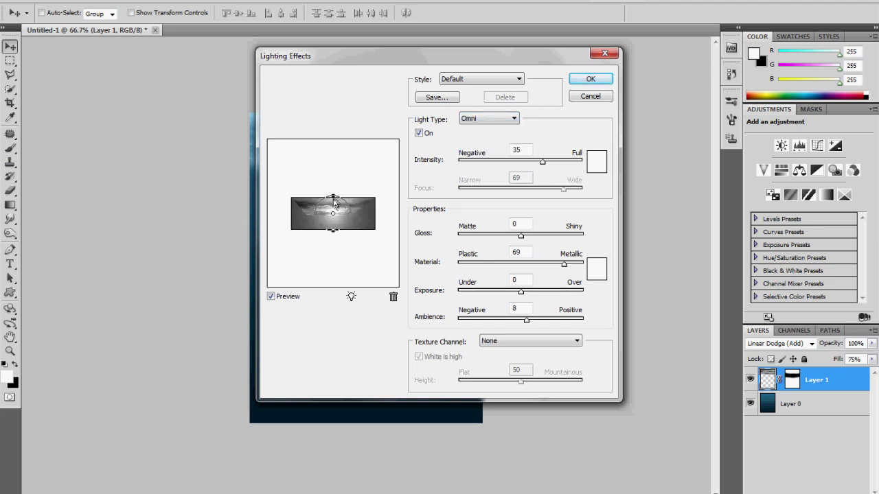
- Shrink the omni light's radius and place its center slightly above and left of the middle of the clouds
drag(335, 204, 337, 202)
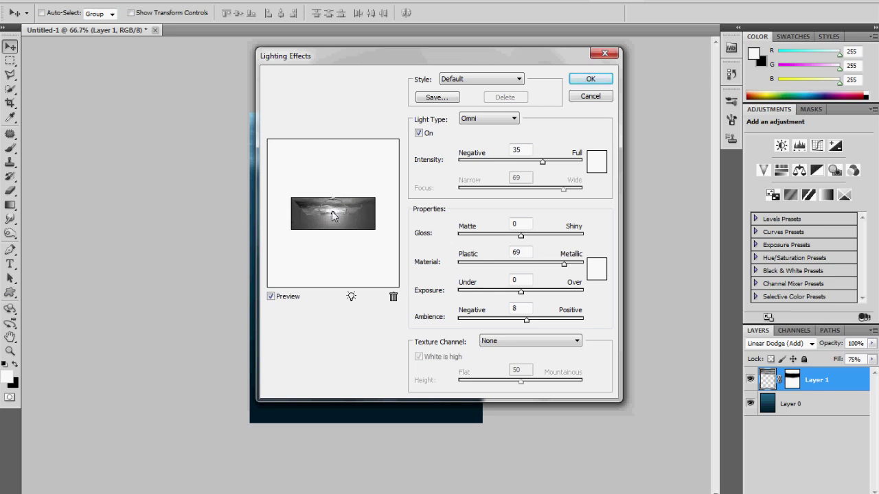
drag(333, 216, 330, 213)
click(326, 212)
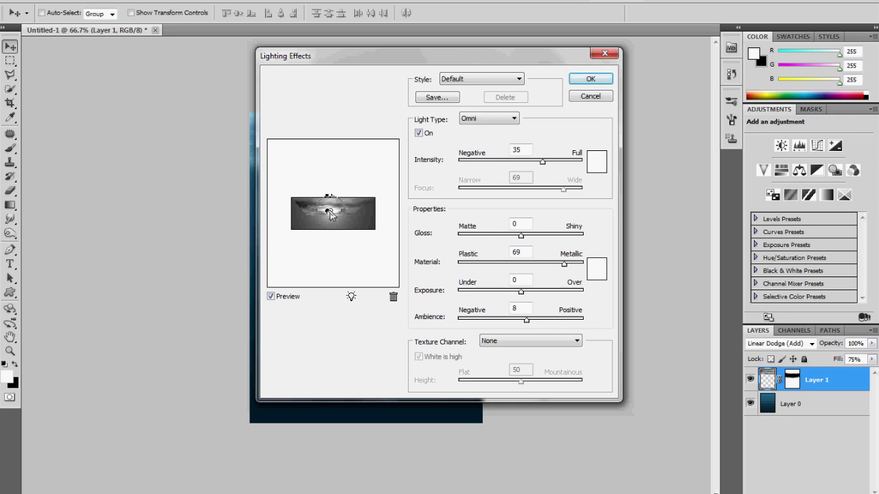
drag(327, 213, 329, 213)
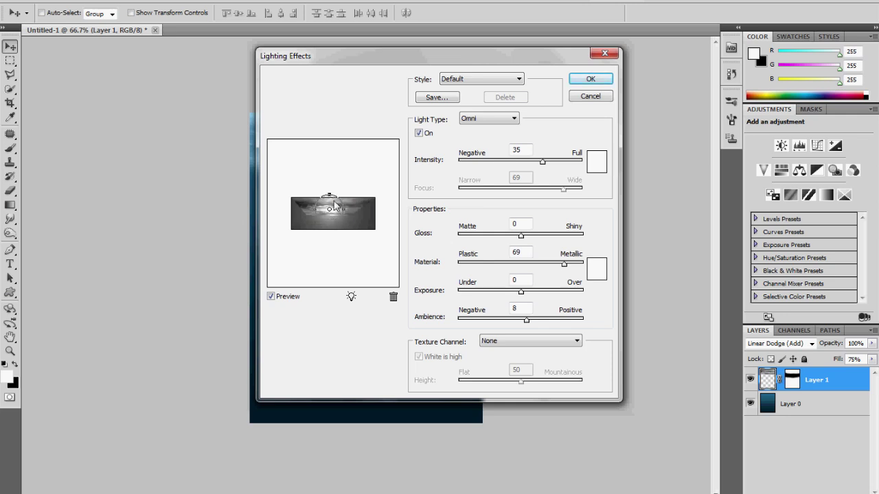
drag(330, 200, 331, 201)
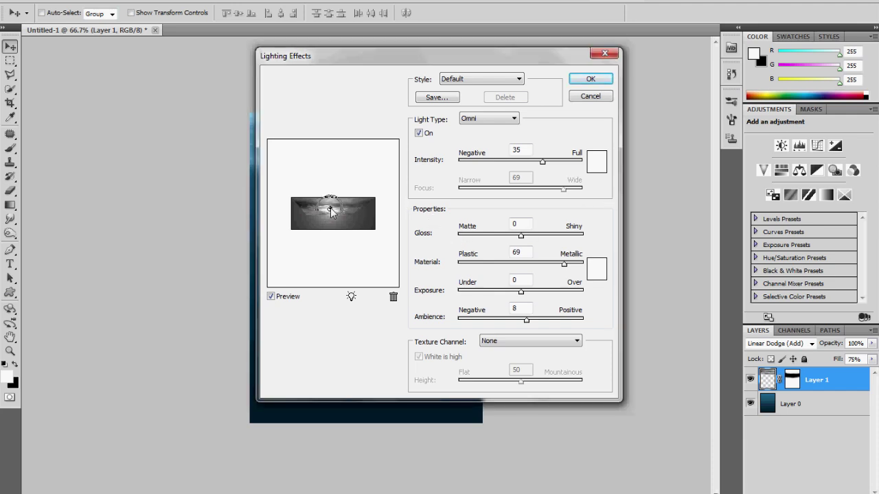
drag(329, 212, 330, 212)
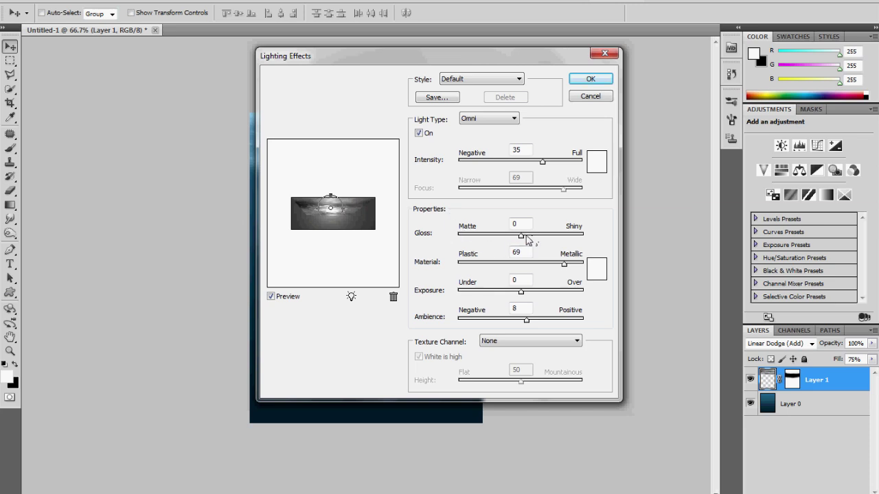
- Set gloss to -87, material to -96, exposure to 17 and ambience to -6, nudge the light slightly right, and apply the lighting
drag(520, 236, 468, 237)
drag(565, 269, 461, 271)
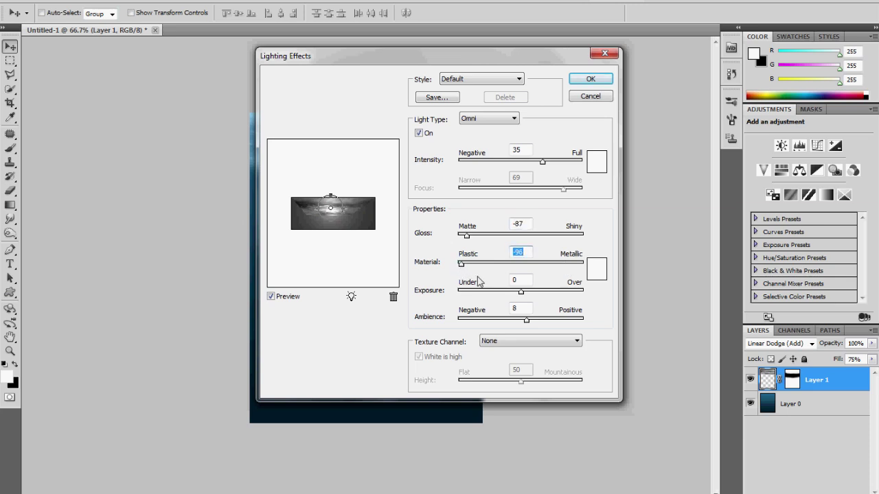
mouse_move(521, 294)
mouse_down()
mouse_move(542, 298)
mouse_move(532, 297)
mouse_up()
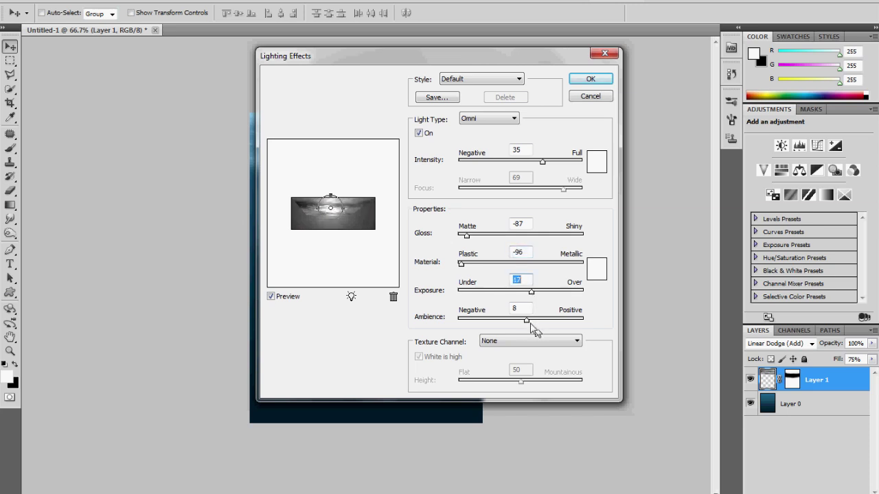
drag(523, 321, 519, 324)
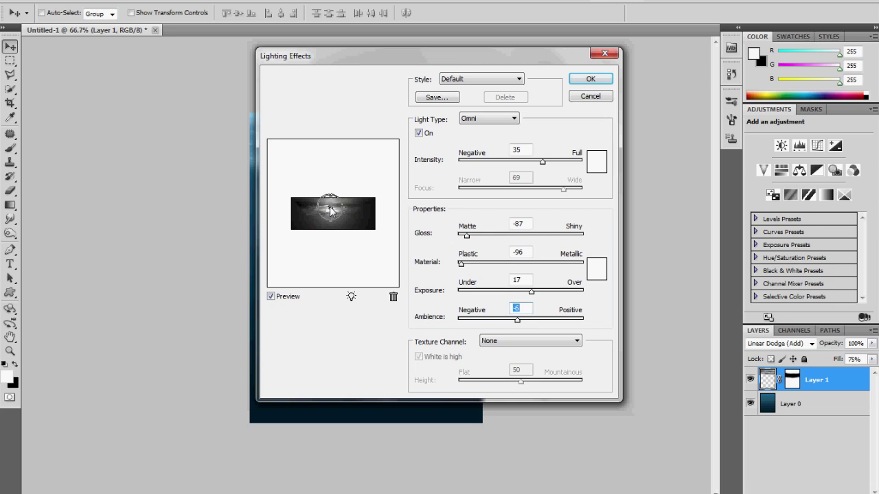
drag(330, 211, 330, 211)
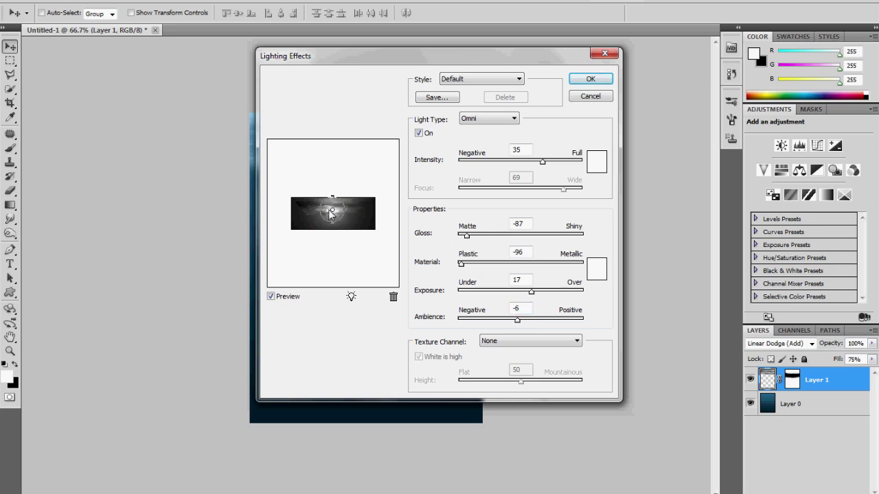
click(590, 79)
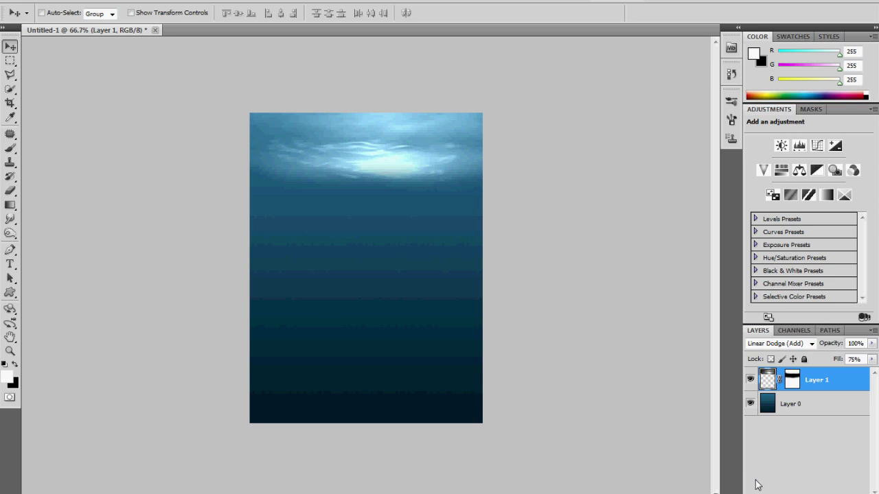
- Add a new layer above the clouds layer and make a full-width rectangular selection over the upper half of the canvas
key(ctrl+backslash)
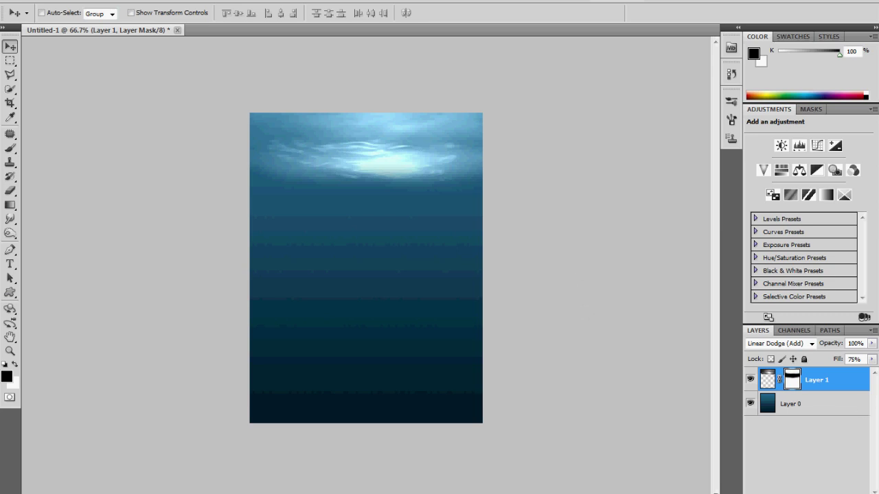
key(ctrl+shift+alt+n)
key(x)
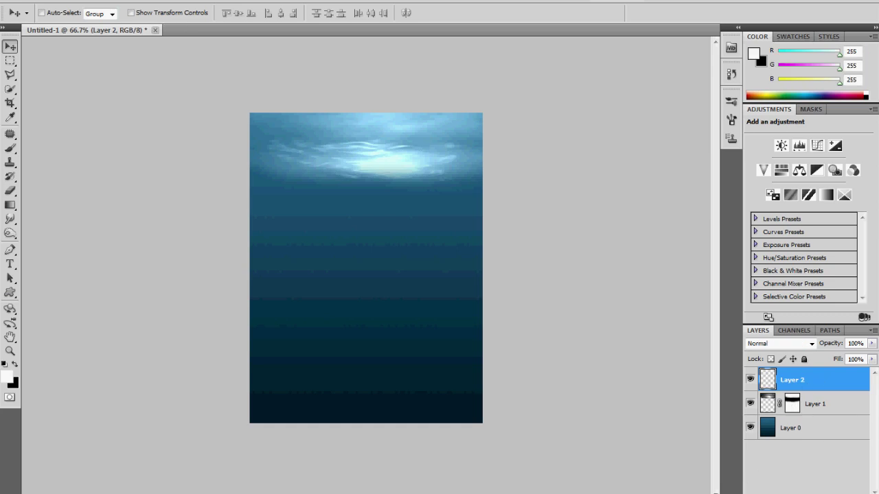
click(11, 61)
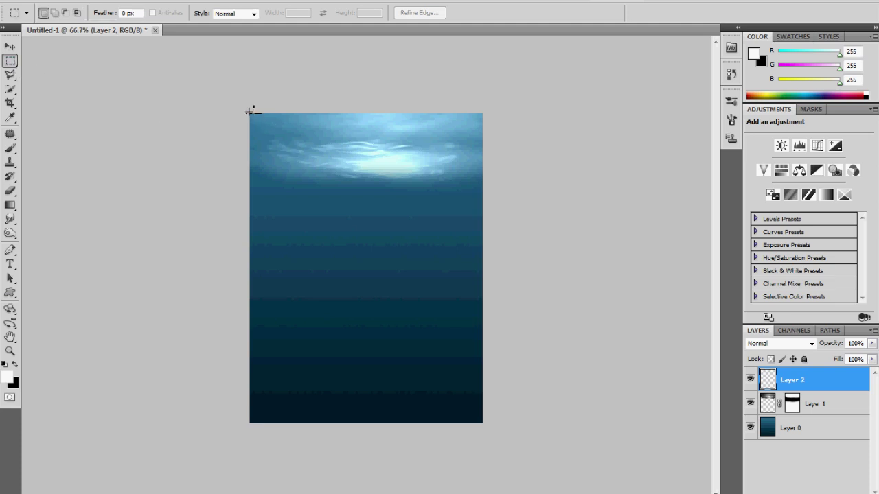
drag(401, 241, 484, 301)
drag(508, 425, 529, 273)
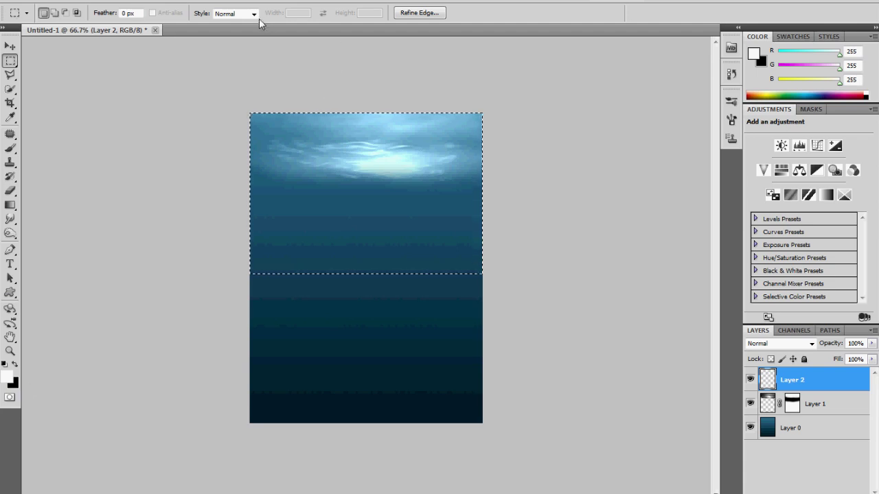
- Render black and white clouds inside the selection on the new layer
click(168, 1)
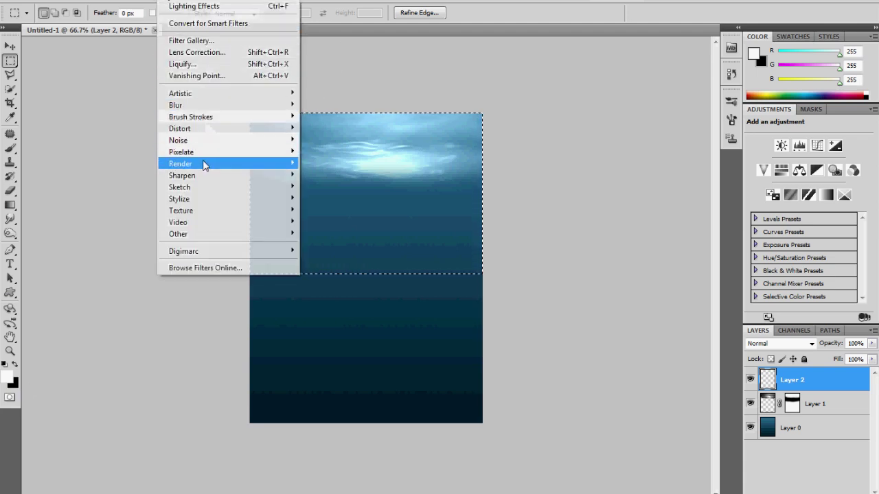
mouse_move(204, 167)
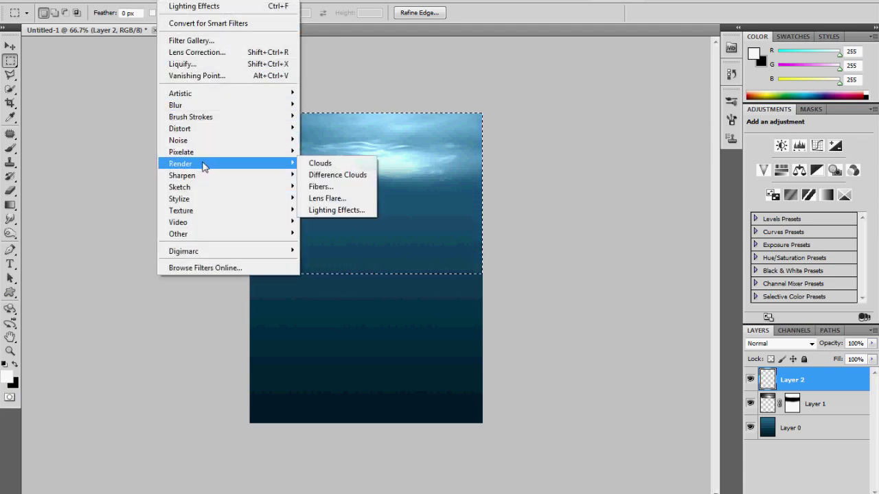
click(336, 164)
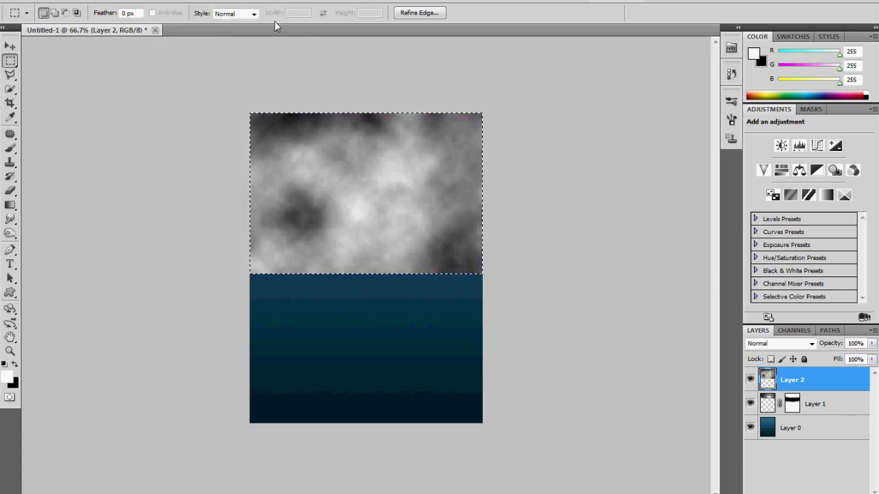
- Apply a Threshold adjustment at level 164 to the new clouds and remove the selection
click(67, 1)
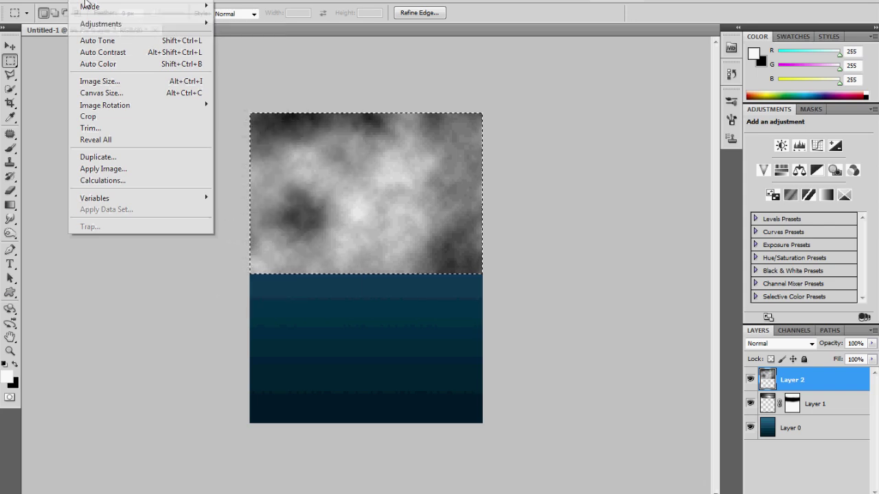
mouse_move(138, 23)
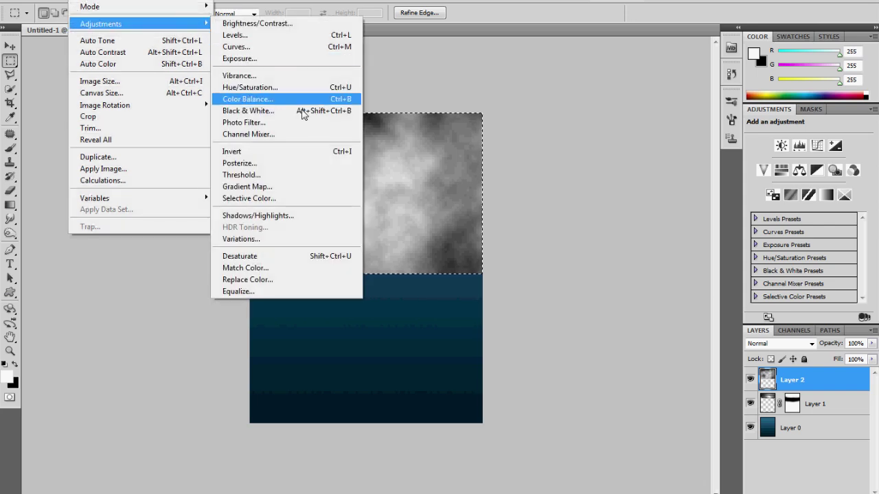
click(347, 179)
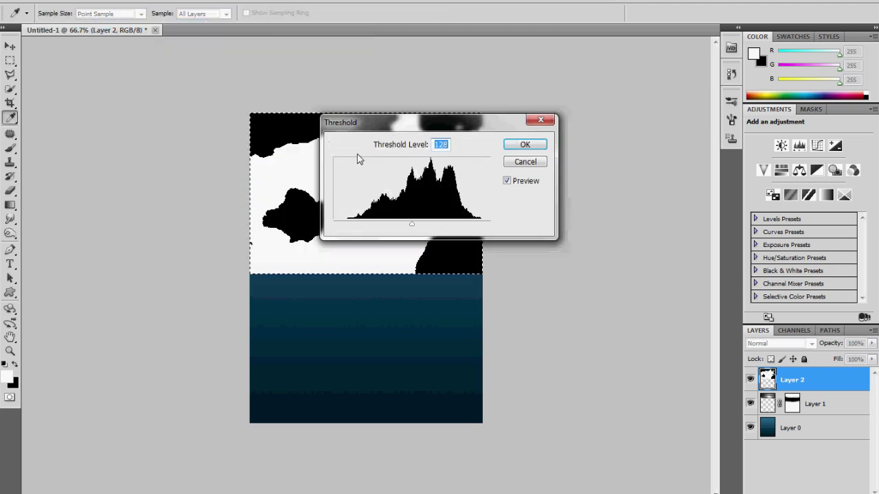
drag(393, 124, 549, 270)
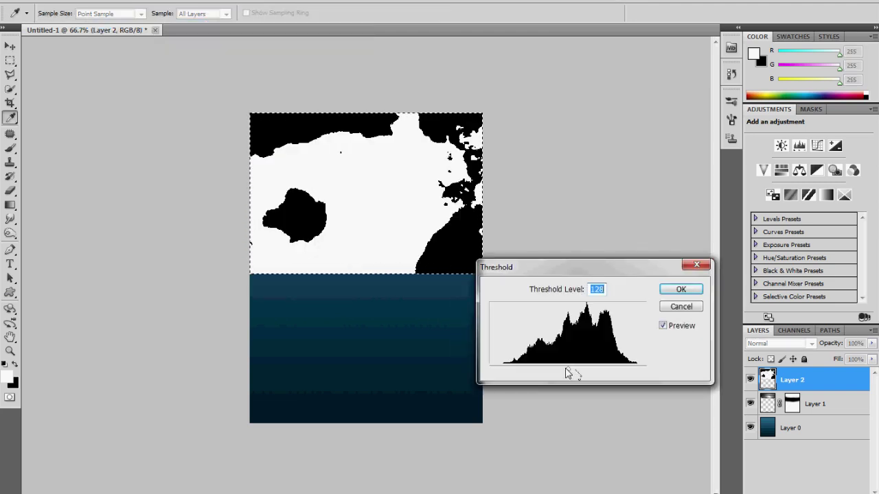
drag(567, 371, 589, 372)
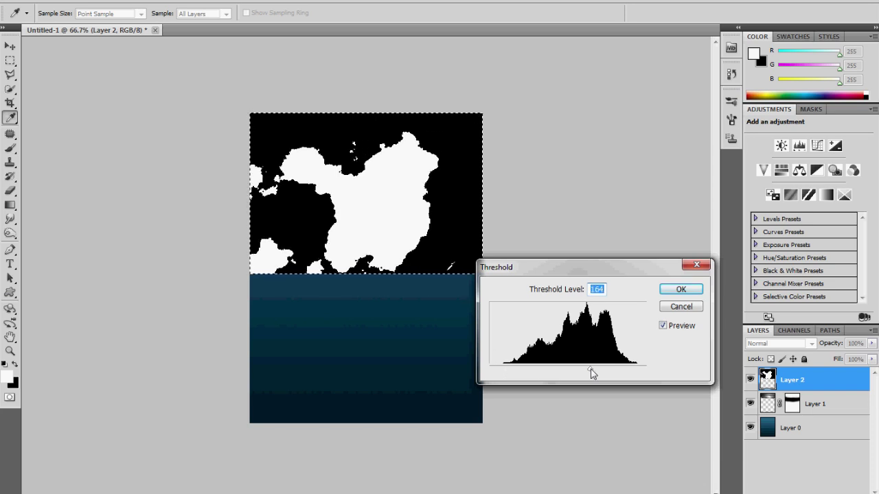
click(681, 289)
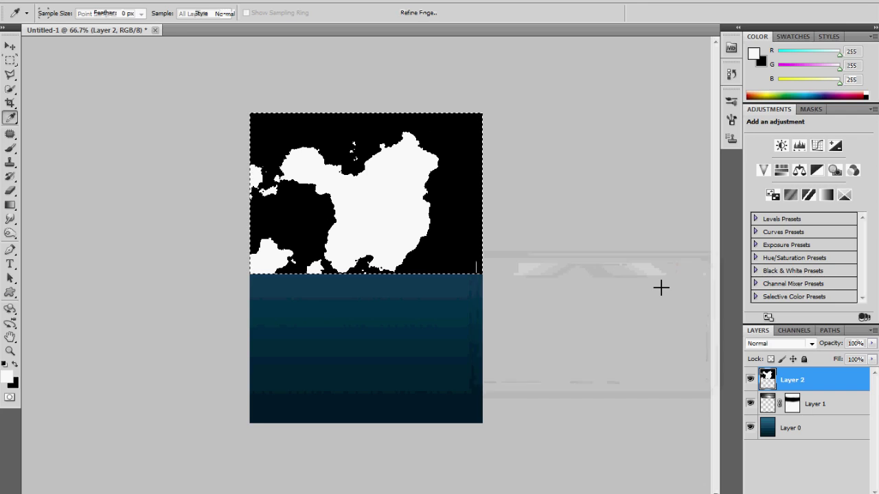
key(m)
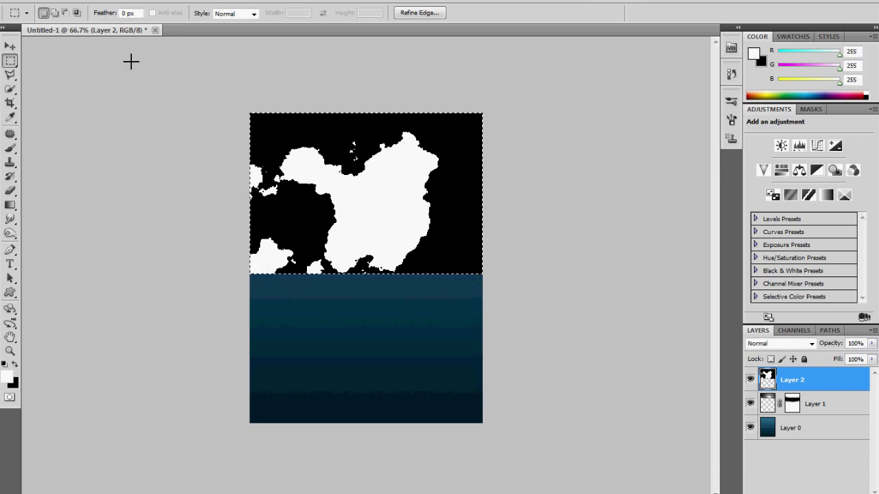
click(150, 3)
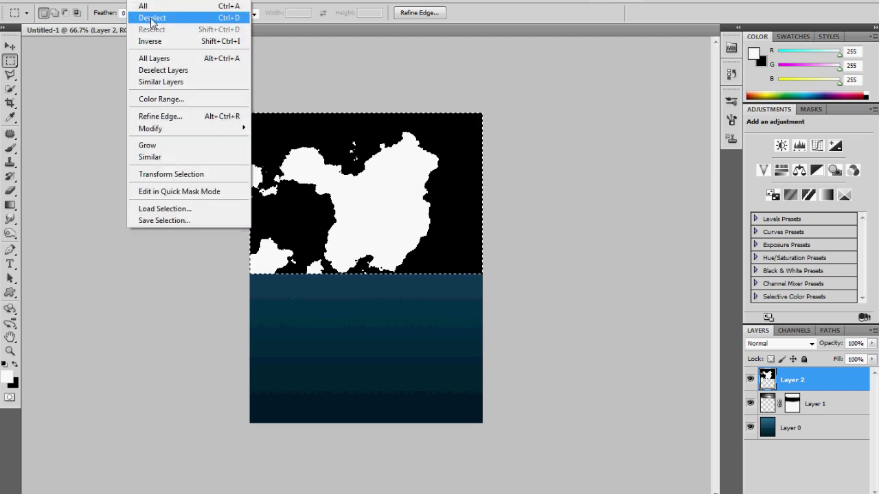
click(240, 19)
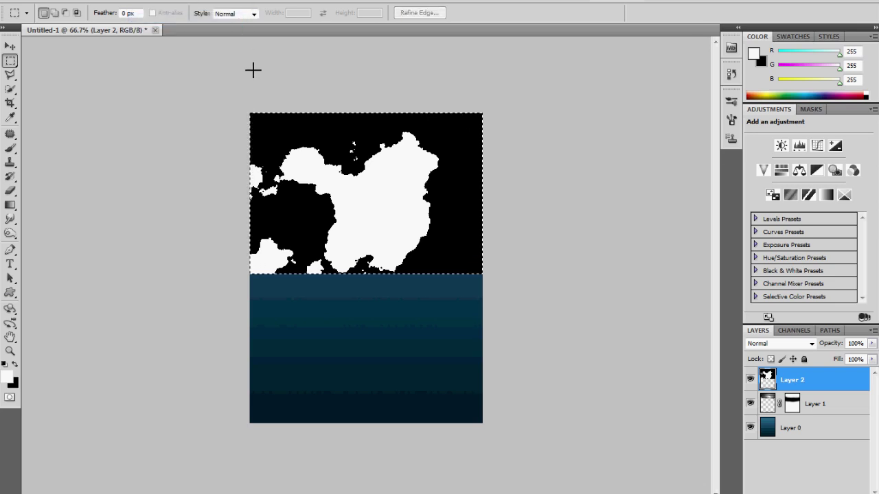
- Apply Radial Blur twice to Layer 2, using Zoom at amount 100, Best quality and the blur center at the top edge
click(177, 2)
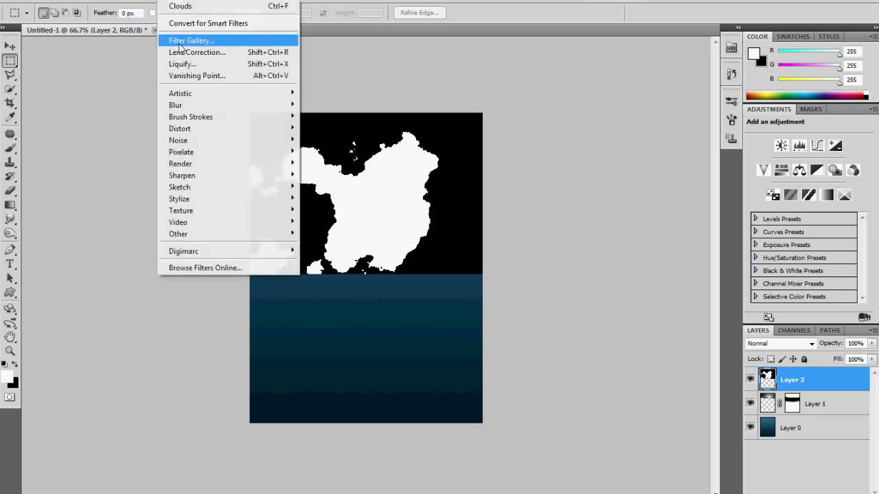
mouse_move(278, 110)
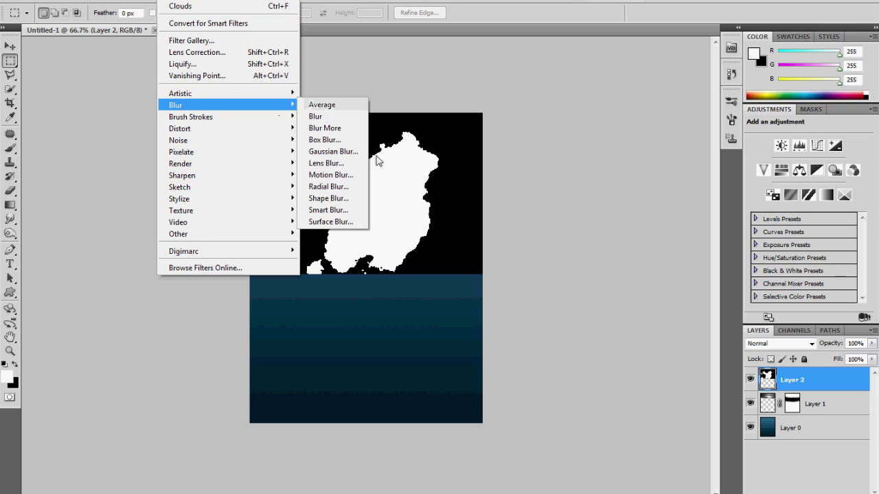
click(351, 187)
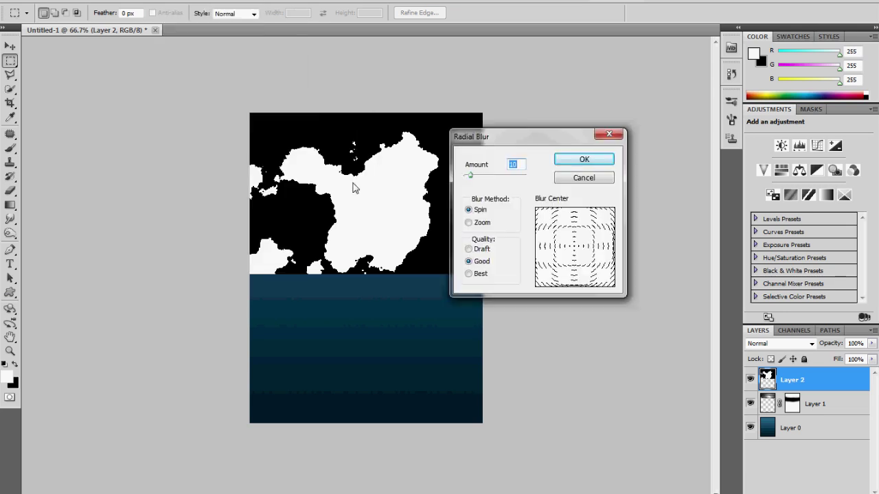
click(483, 229)
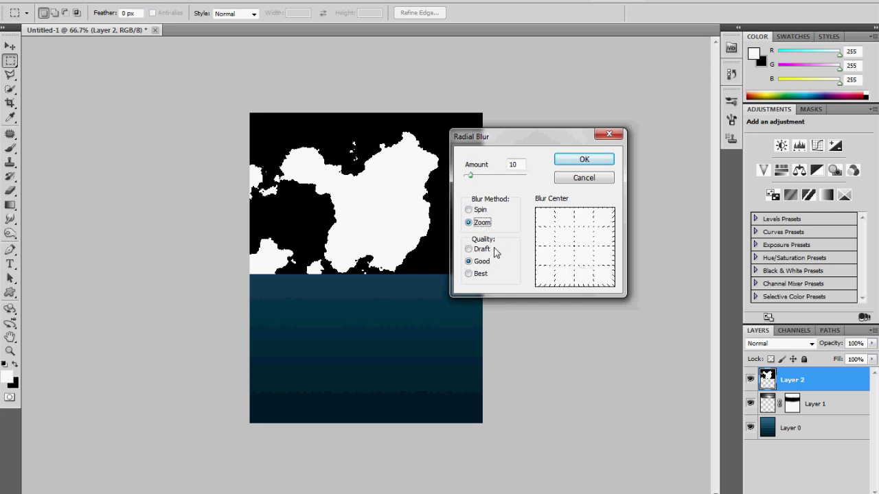
click(483, 276)
drag(470, 178, 524, 175)
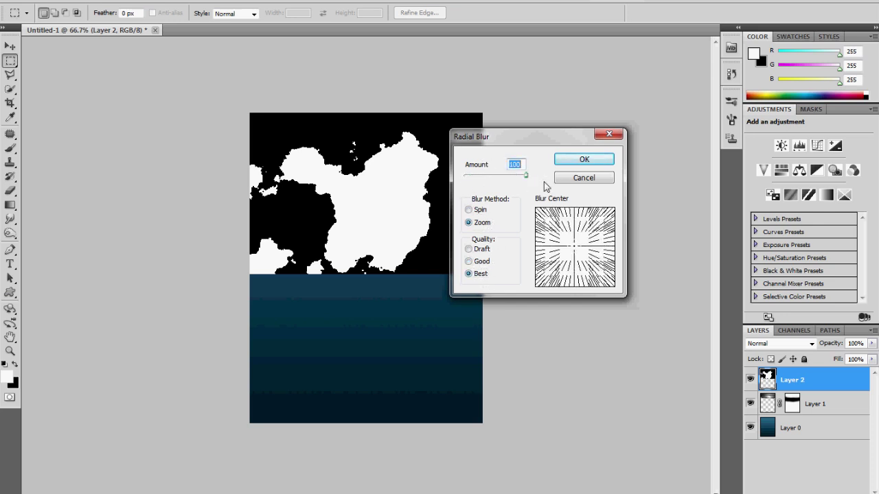
drag(520, 138, 571, 139)
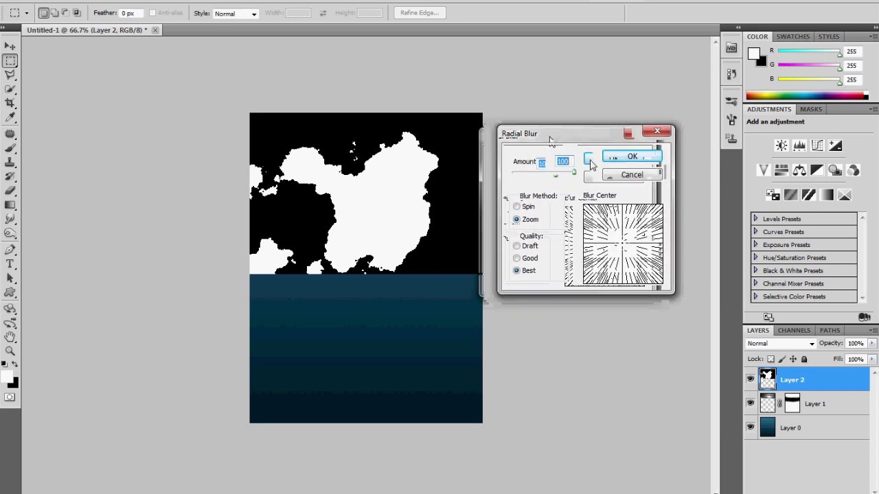
drag(624, 248, 622, 200)
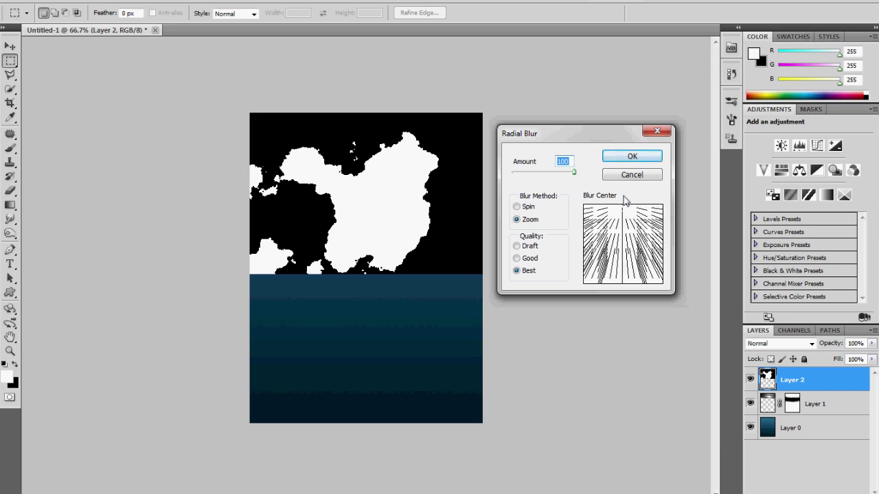
click(627, 158)
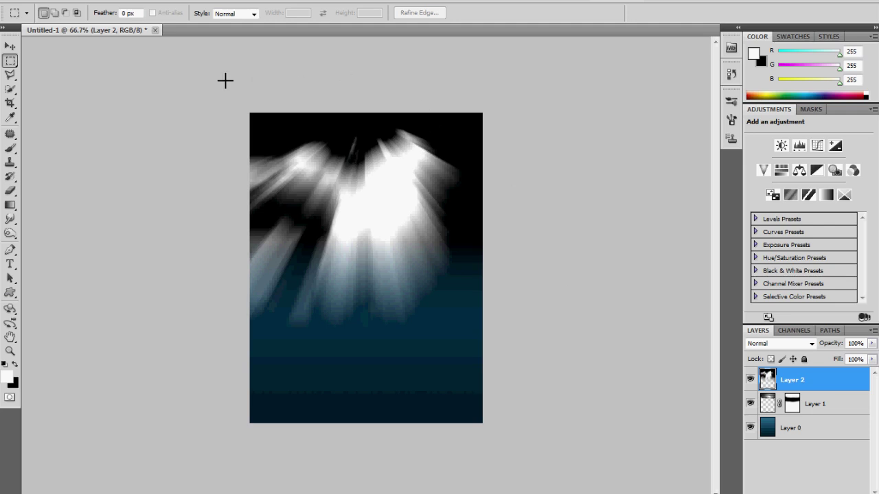
click(170, 1)
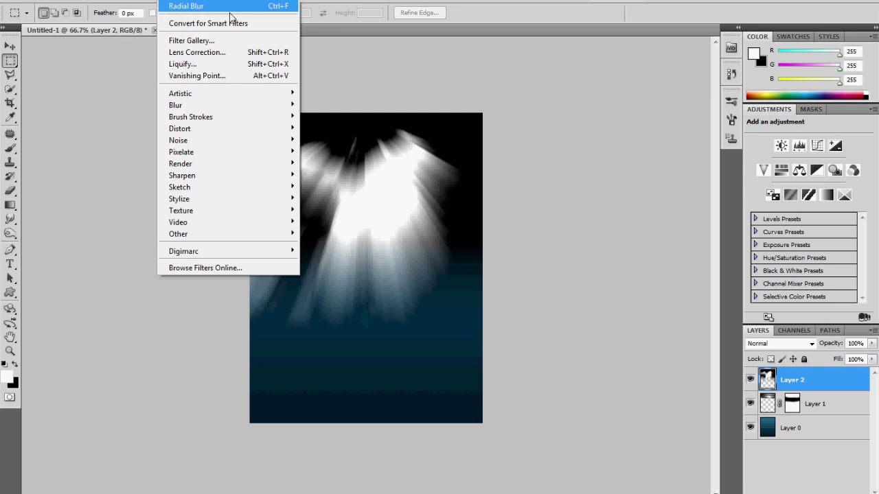
click(255, 11)
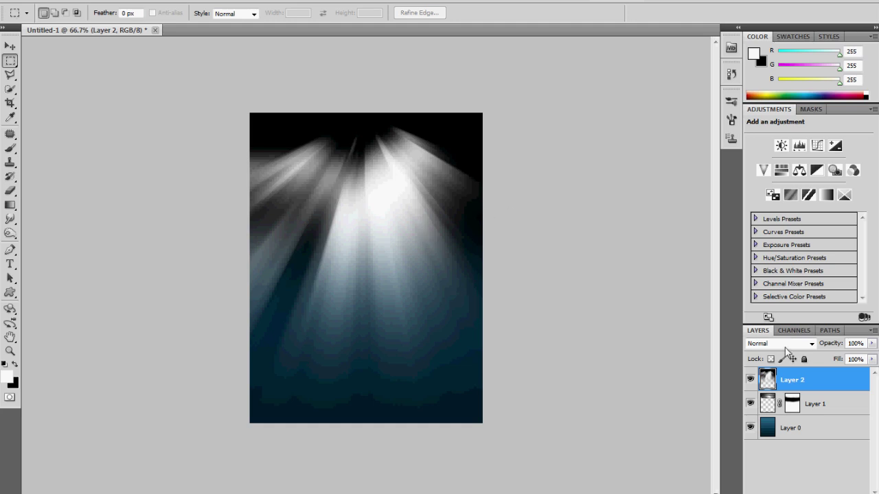
- Set Layer 2's blend mode to Color Dodge and its fill to 50%
click(811, 345)
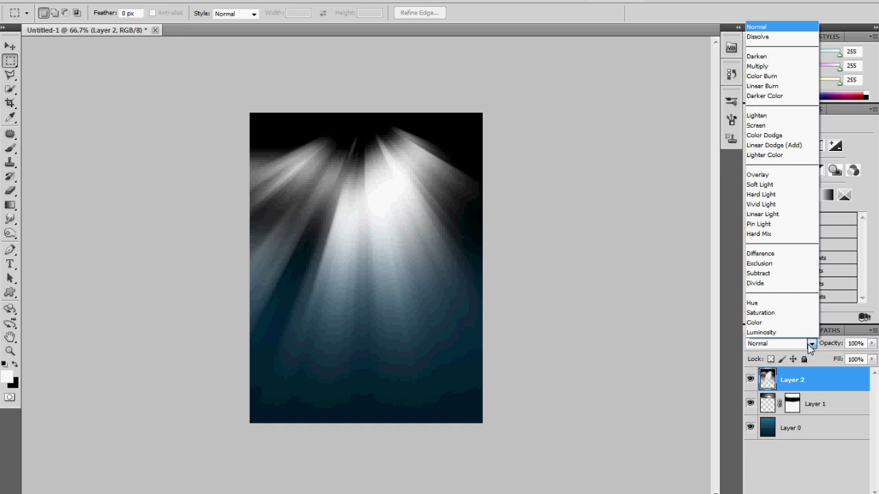
click(796, 136)
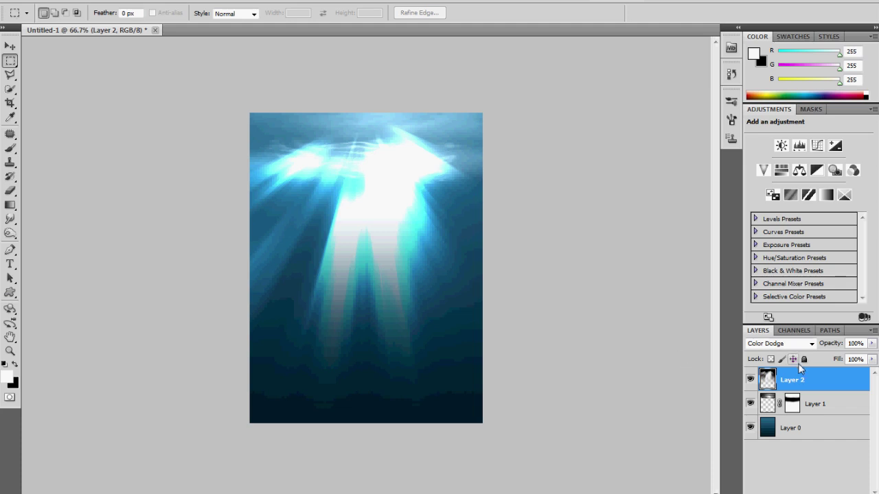
drag(829, 361, 808, 362)
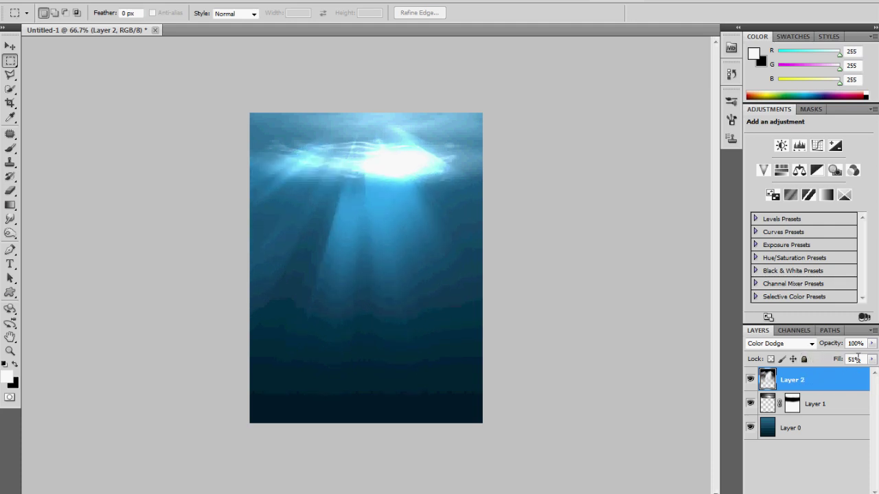
text(0)
key(Return)
- Free-transform Layer 2 to 127.78% height, keeping its top-left corner aligned with the canvas's top-left corner
key(alt+e)
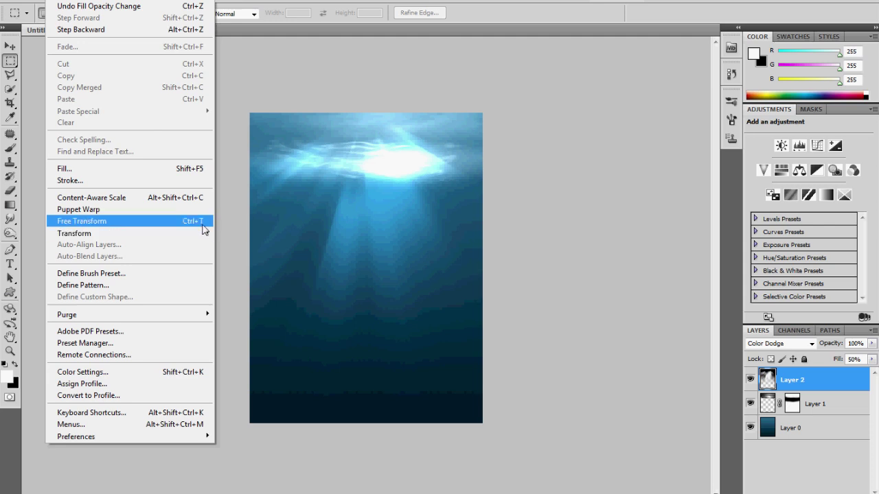
click(205, 222)
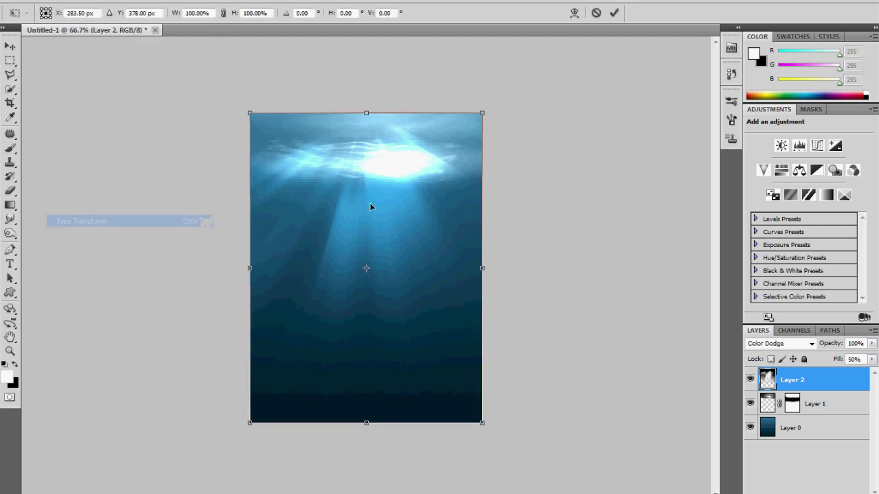
drag(370, 206, 398, 229)
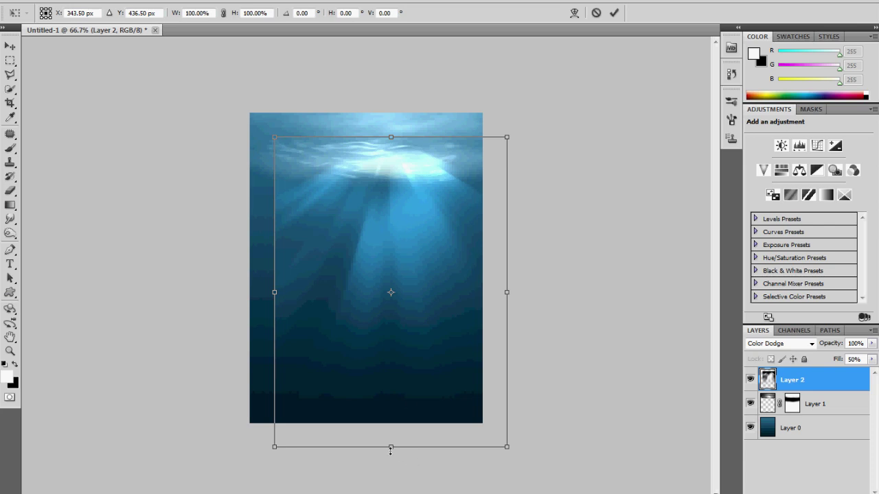
drag(390, 447, 396, 484)
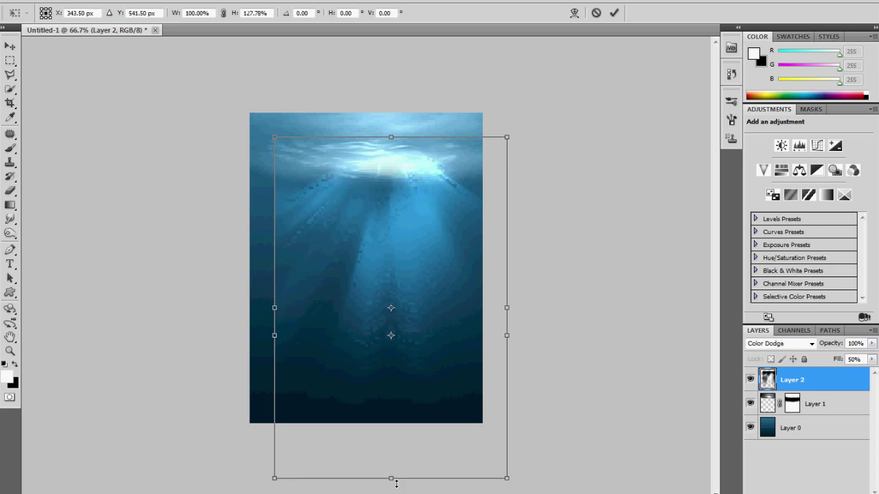
drag(415, 234, 393, 213)
- Try widening the light rays layer to about 111% and restore its width to 100%
drag(482, 310, 507, 311)
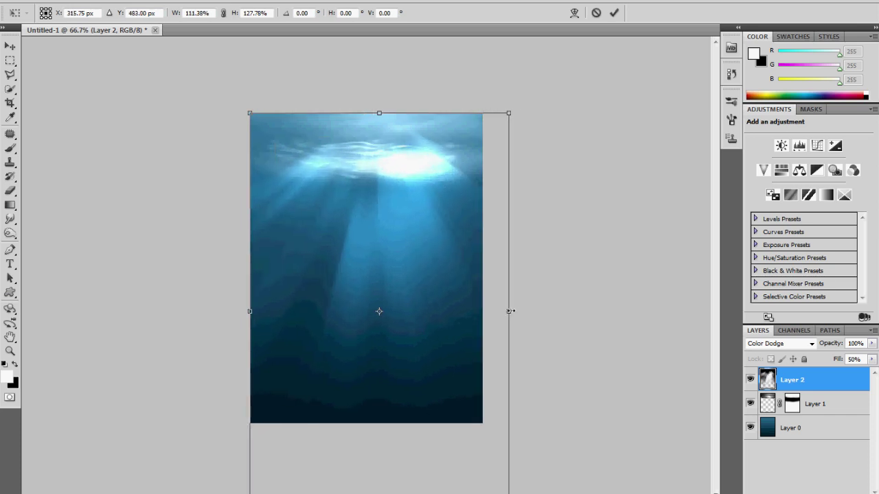
drag(249, 311, 216, 311)
key(ctrl+z)
drag(508, 312, 482, 311)
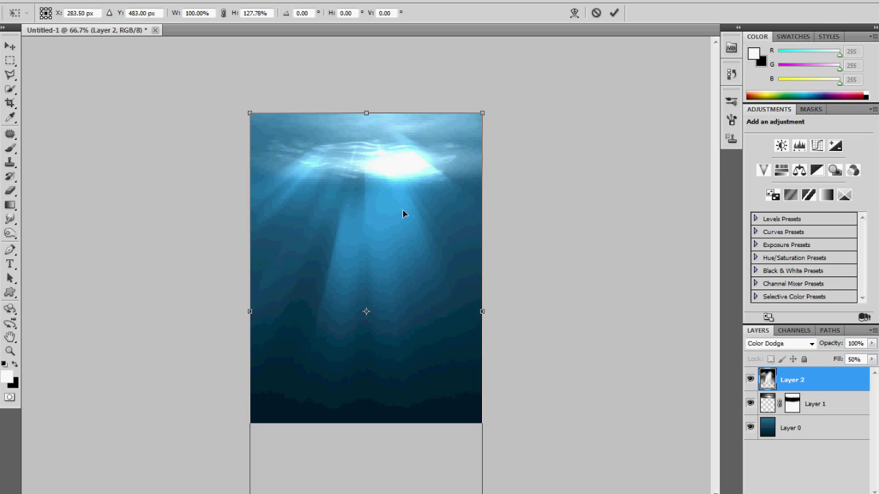
- Shift the stretched light rays down and right to about X 361.5 px, Y 529.5 px and commit the transform
drag(403, 214, 430, 216)
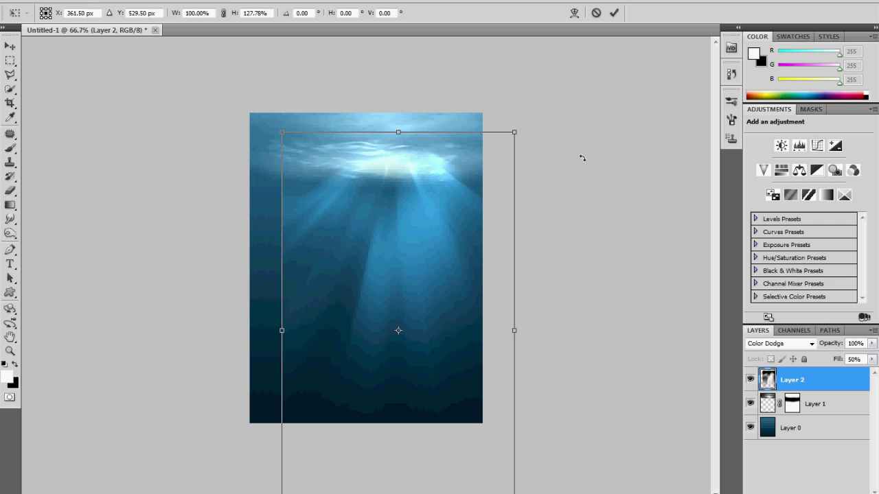
key(Return)
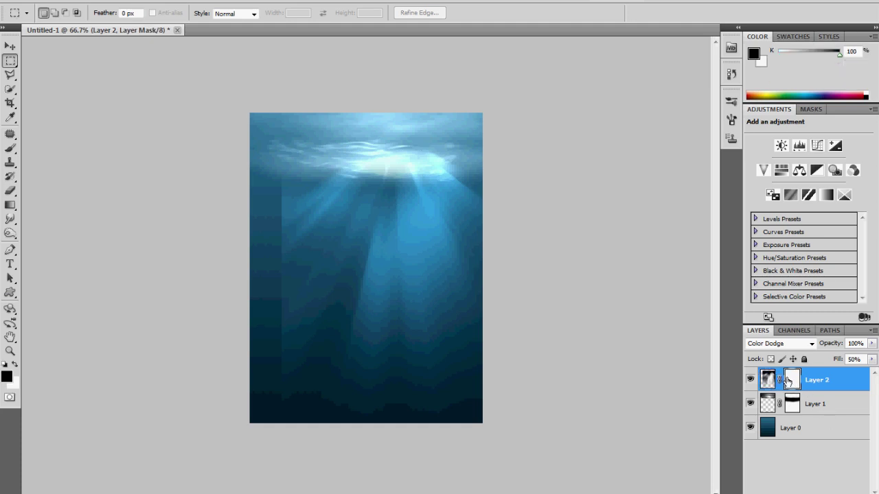
- Paint black on Layer 2's mask with a soft brush, shrinking it from 201 px to 50 px, to hide the rays' hard left edge
click(10, 149)
click(59, 13)
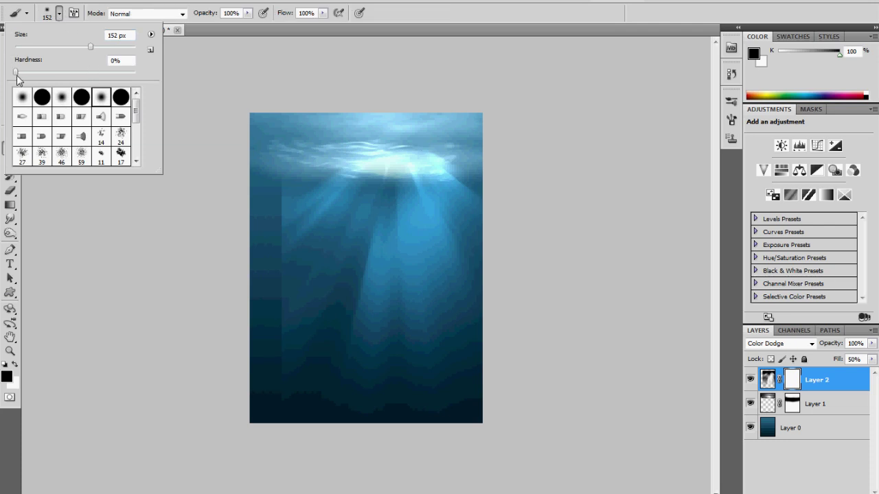
drag(91, 49, 105, 50)
click(458, 17)
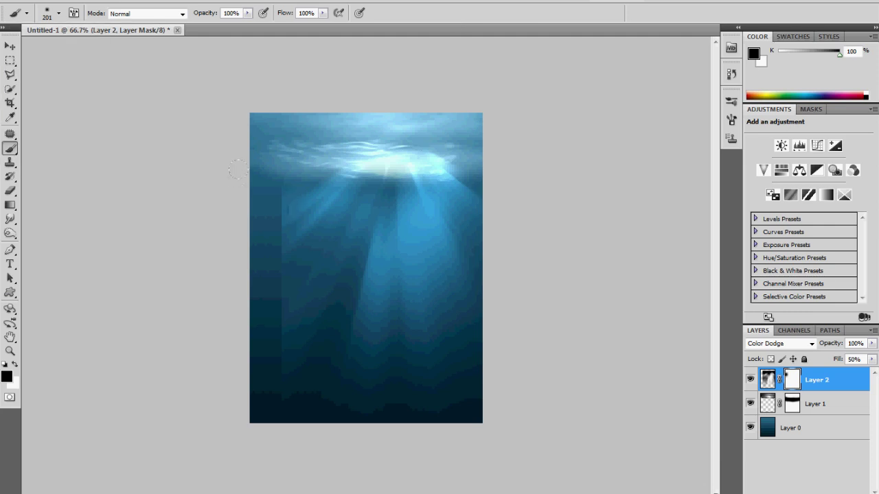
drag(237, 159, 234, 206)
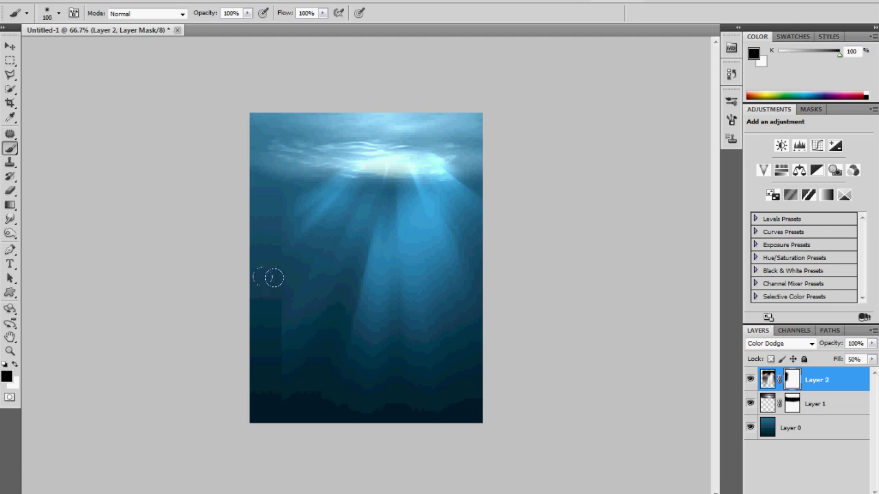
key(bracketleft)
drag(276, 291, 261, 320)
key(bracketleft)
key(bracketleft)
key(bracketleft)
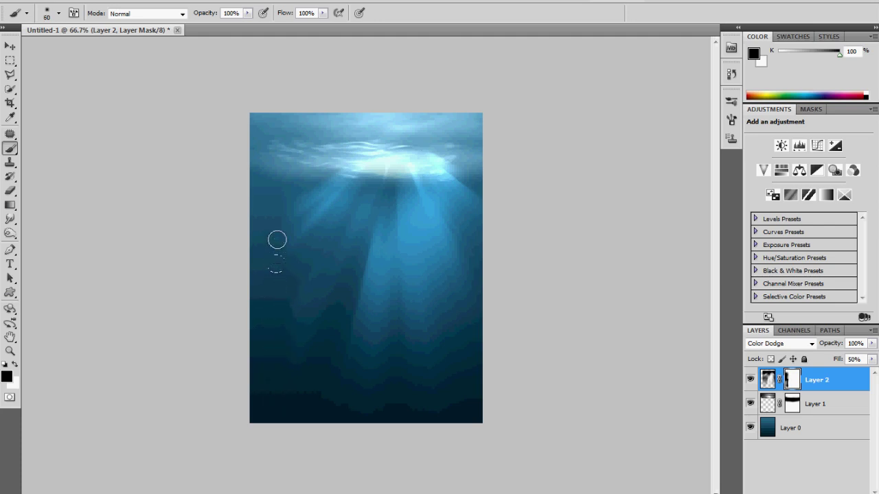
key(bracketleft)
- Move Layer 2's light rays left to center them below the bright water surface, and switch back to the Brush tool
click(766, 381)
key(v)
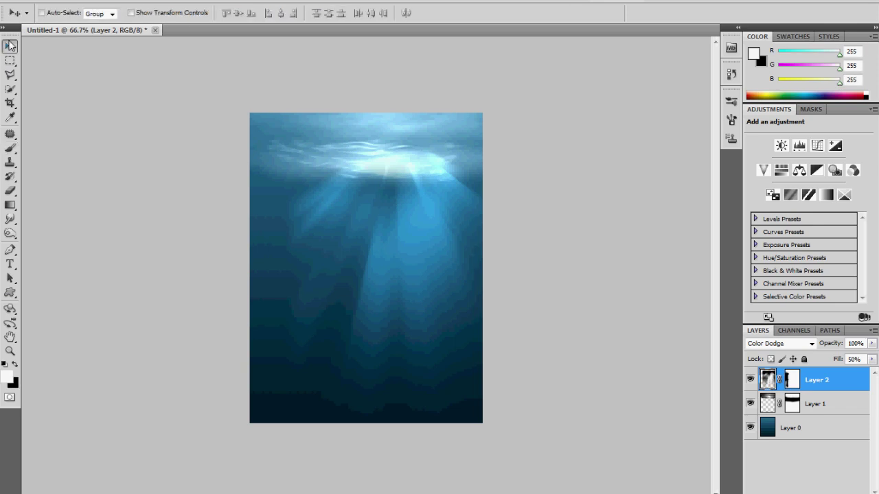
drag(384, 179, 352, 179)
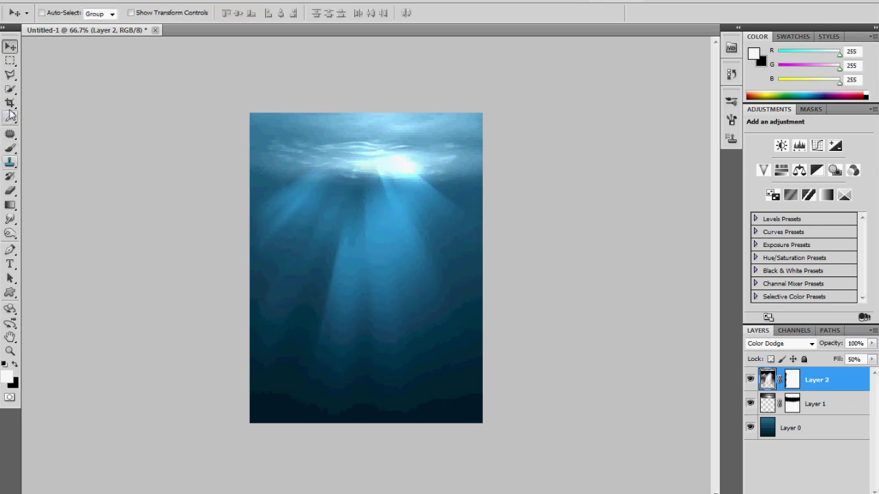
click(10, 149)
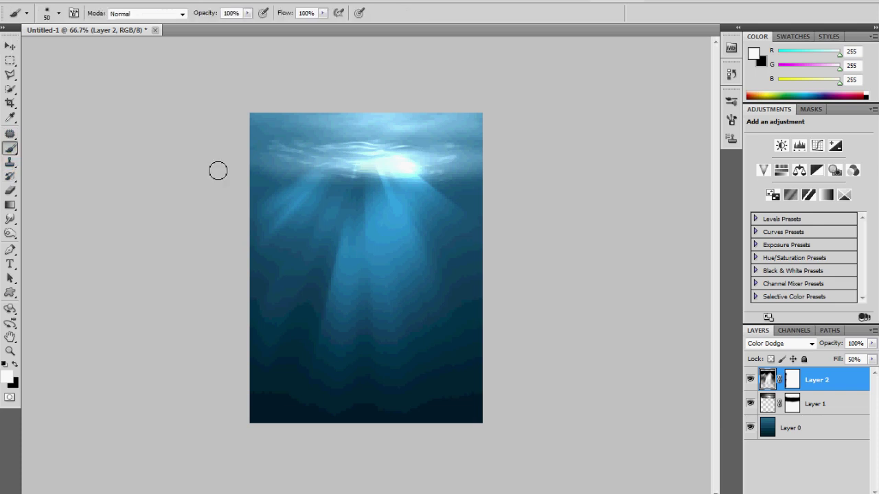
click(275, 173)
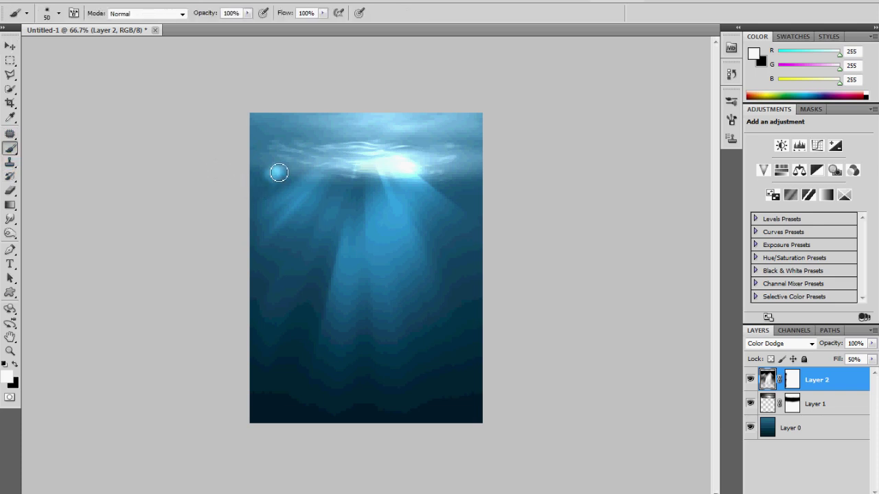
key(ctrl+z)
key(ctrl+z)
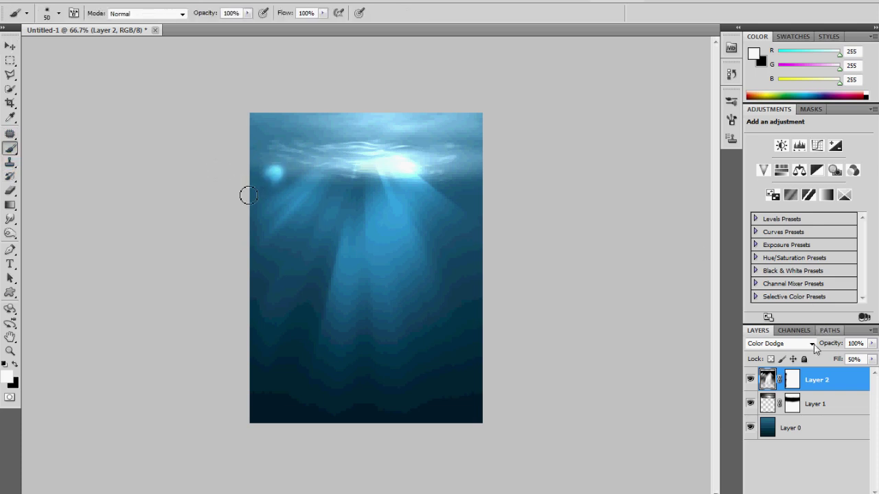
key(ctrl+z)
- Paint black on Layer 2's mask over the rays' outer edges, reducing the brush to 40 px with 0% hardness
click(792, 383)
key(x)
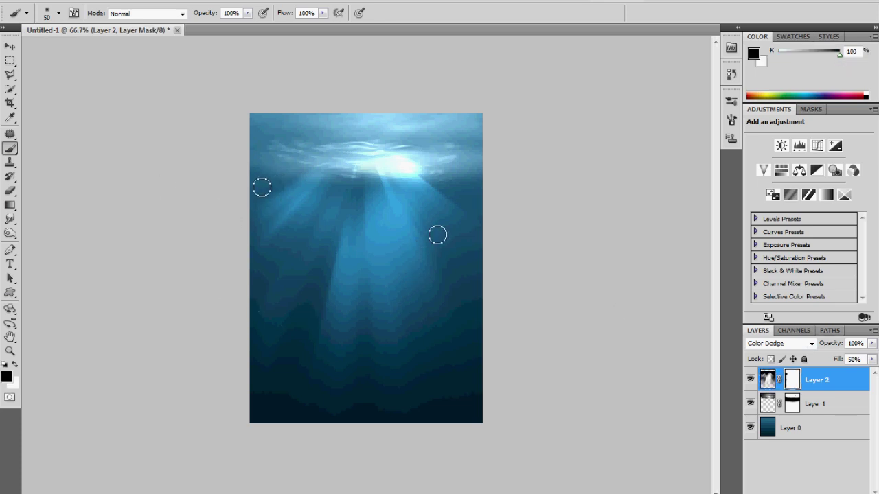
key(bracketleft)
key(bracketleft)
click(59, 13)
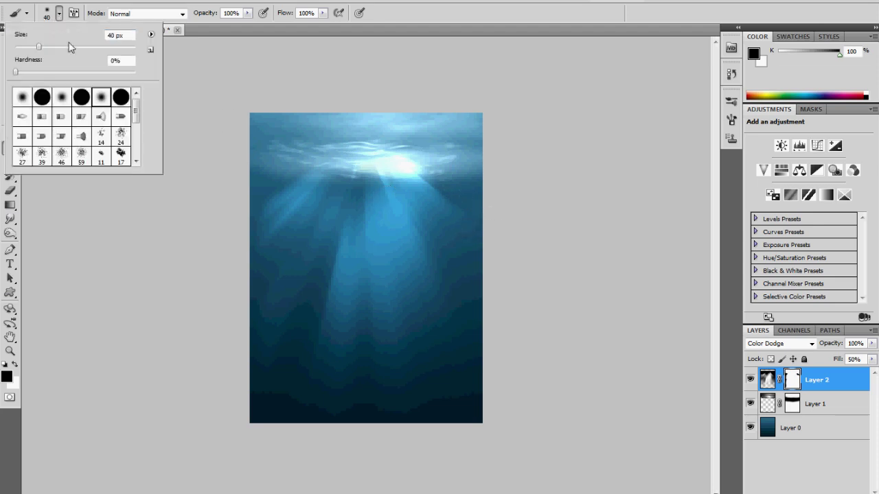
click(16, 72)
click(432, 39)
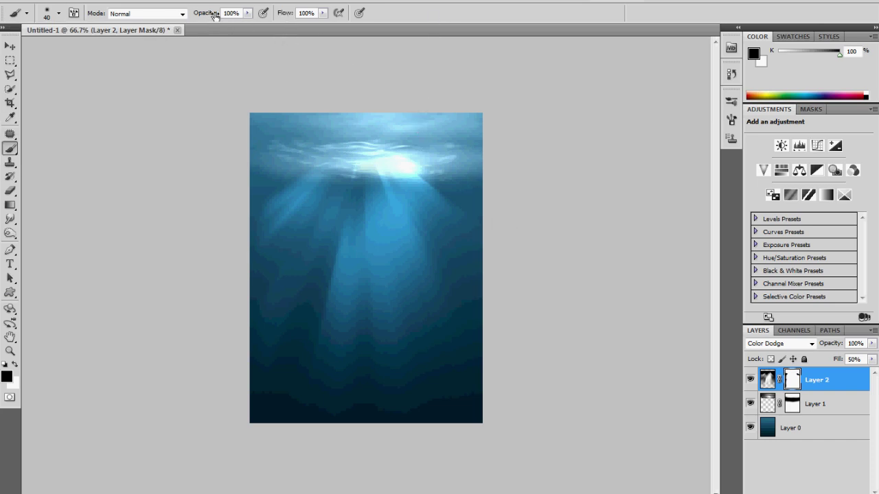
- Set the brush opacity to 63%, try a mask stroke down the central light rays, and undo the stroke
drag(214, 15, 193, 15)
mouse_move(380, 266)
mouse_down()
mouse_move(376, 223)
mouse_move(380, 295)
mouse_up()
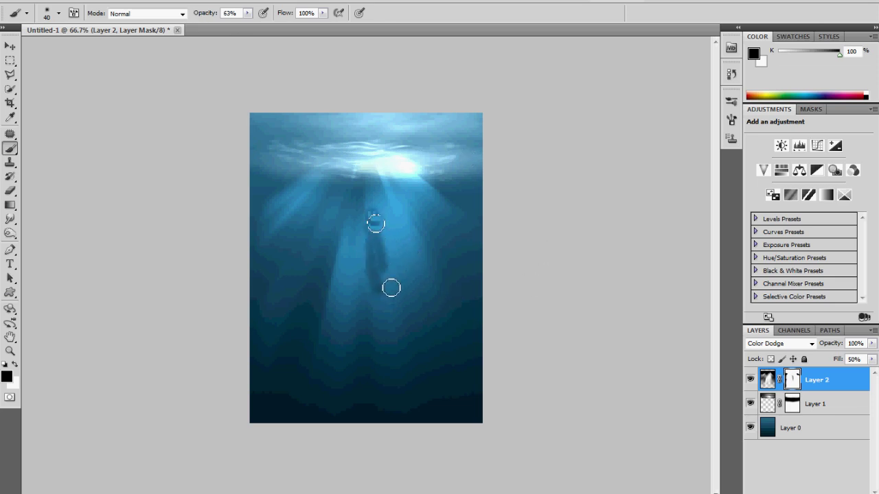
key(ctrl+z)
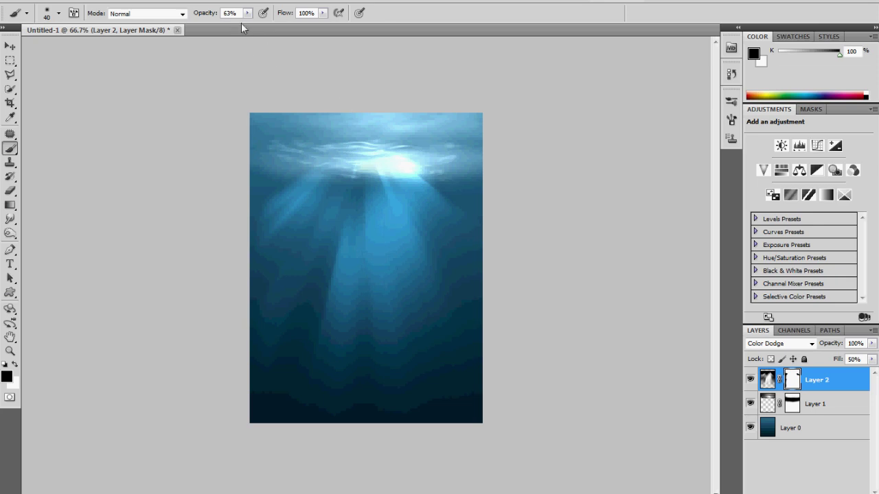
- Lower Layer 2's fill to 32% and fade the left rays on its mask with a 150 px black brush at 56% opacity
drag(204, 16, 200, 17)
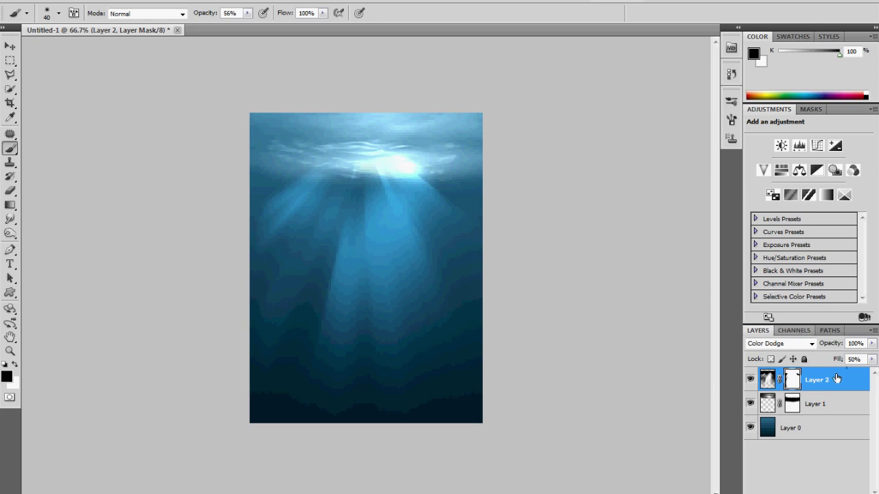
drag(840, 364, 833, 364)
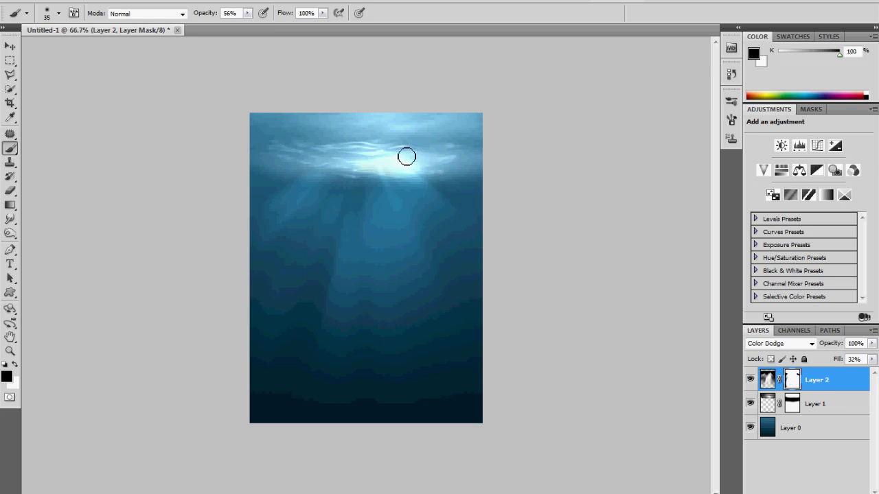
key(bracketright)
key(bracketright)
key(bracketright)
key(bracketright)
key(bracketright)
key(bracketright)
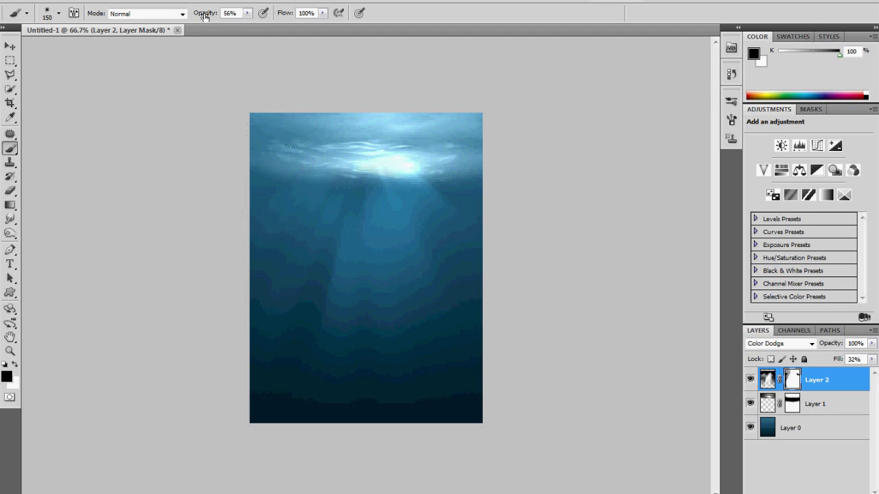
- Raise the brush opacity to 100% and paint black on Layer 2's mask over the rays' outer edges on both sides
drag(204, 15, 323, 6)
drag(460, 148, 444, 143)
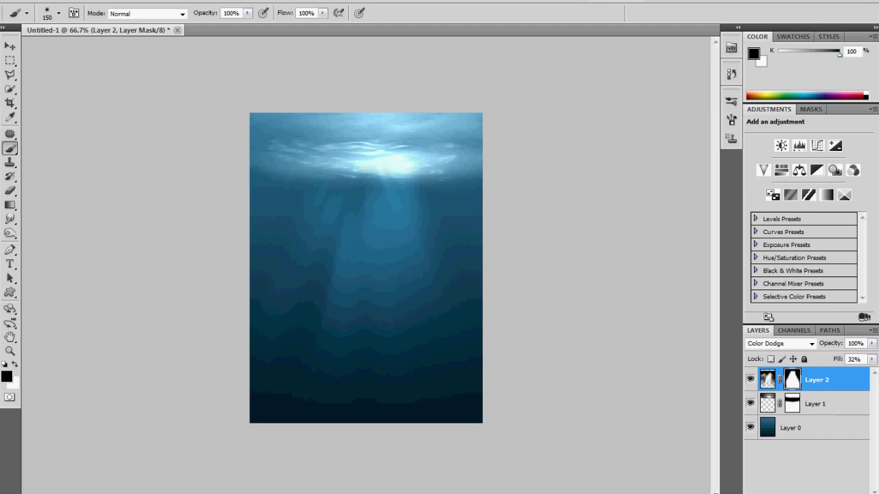
- Duplicate Layer 1, the rippling water surface layer, with its mask
click(10, 46)
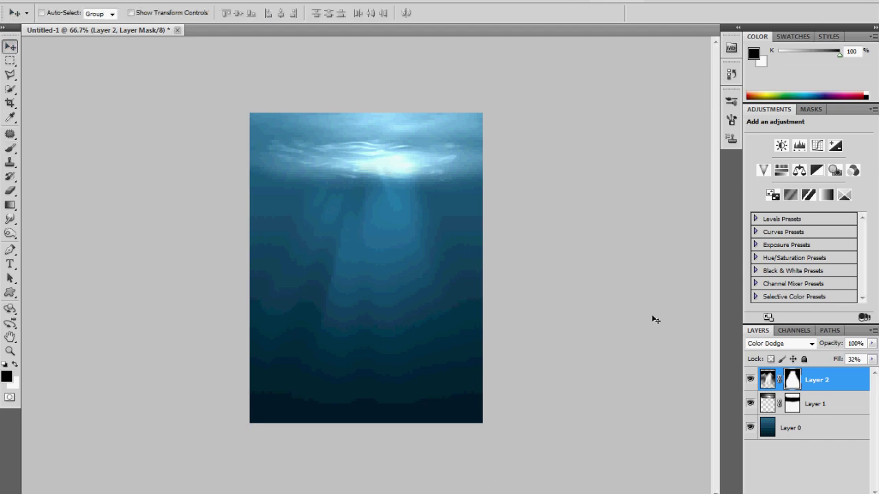
click(770, 403)
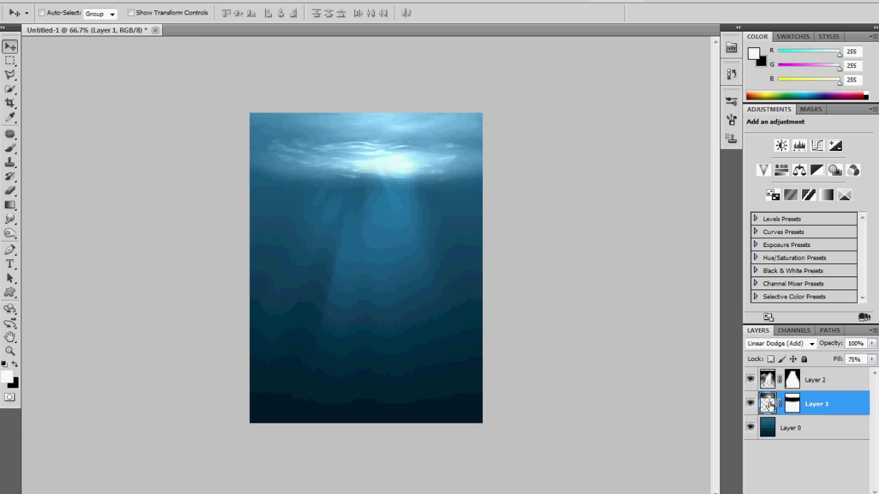
drag(770, 404, 778, 428)
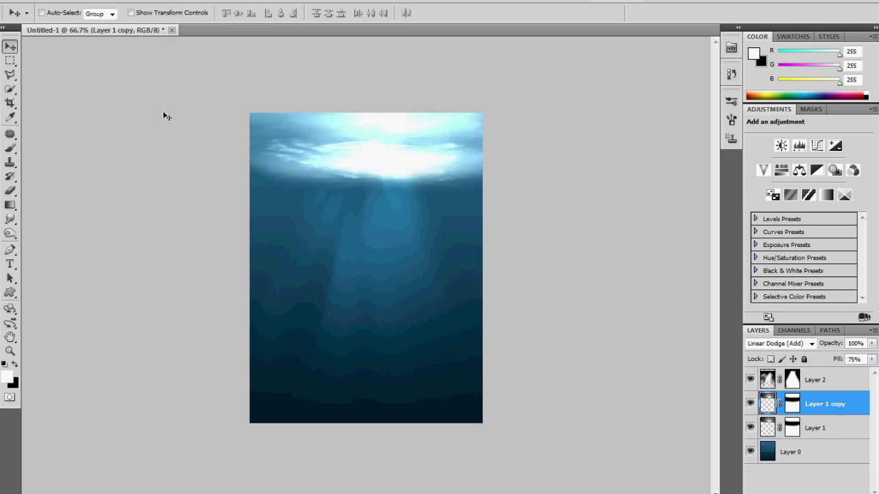
- Flip the duplicated water surface vertically, move it down to the bottom edge of the image, and apply the transform
drag(94, 30, 106, 41)
key(ctrl+t)
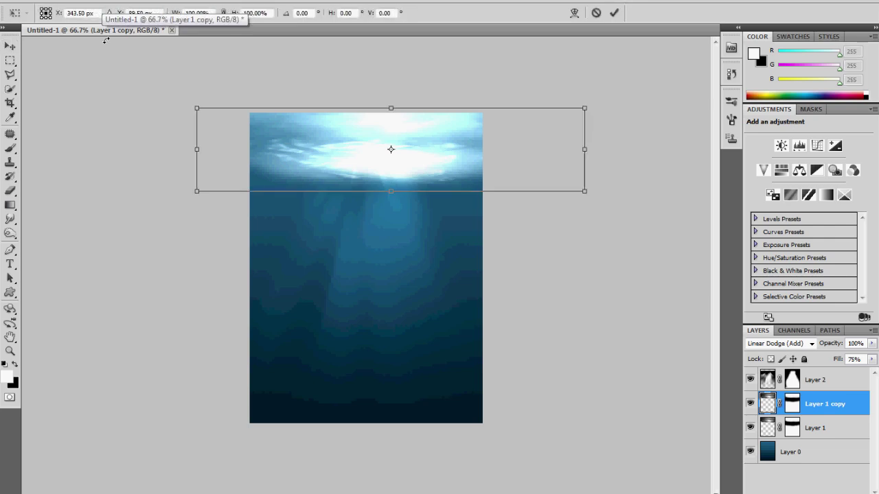
right_click(347, 163)
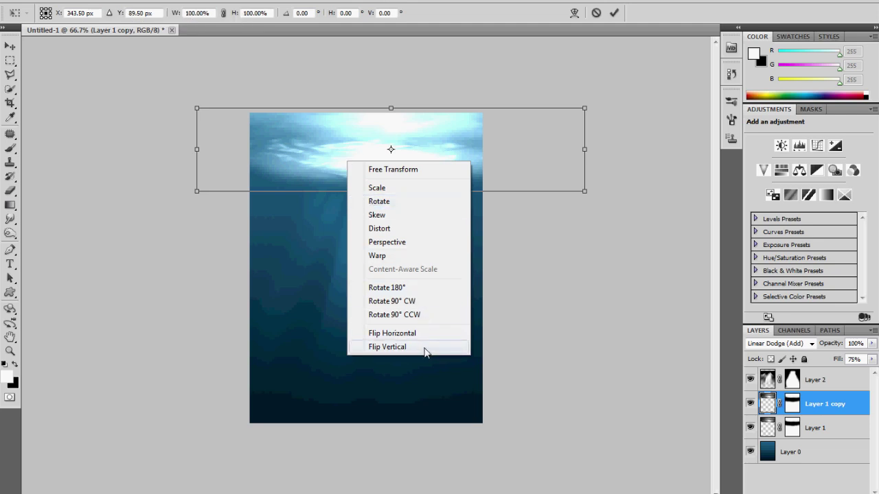
click(423, 348)
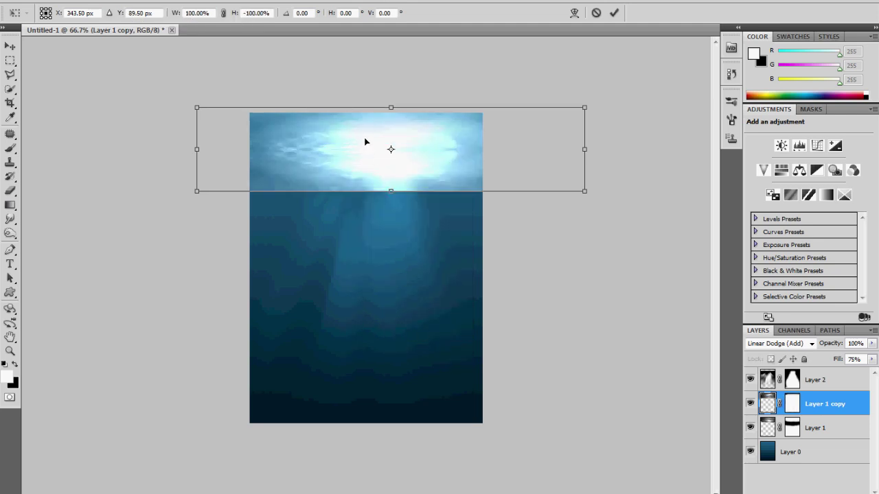
drag(364, 141, 363, 407)
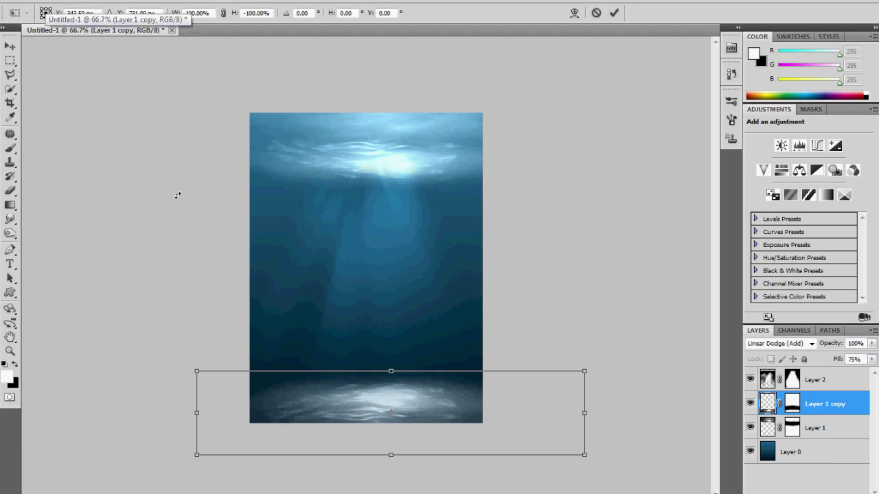
key(Return)
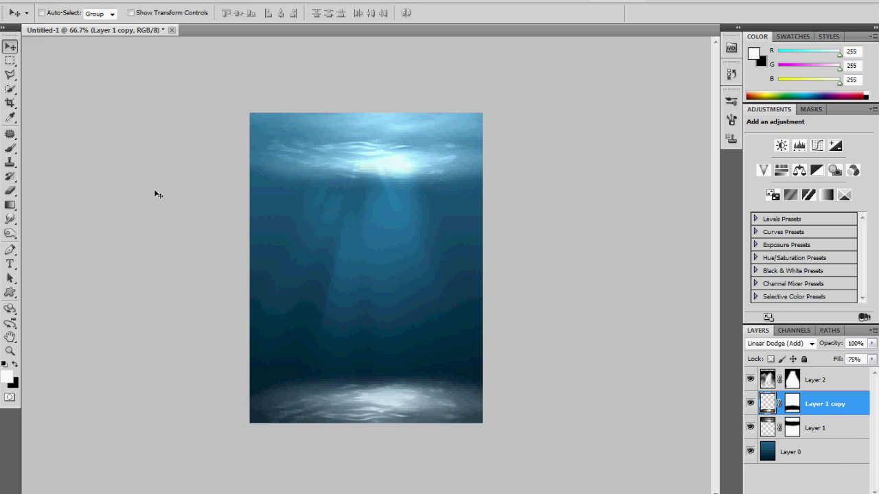
- Darken Layer 1 copy with Brightness/Contrast by lowering both brightness and contrast, and set its layer opacity to 82% and fill to 57%
click(100, 2)
mouse_move(101, 24)
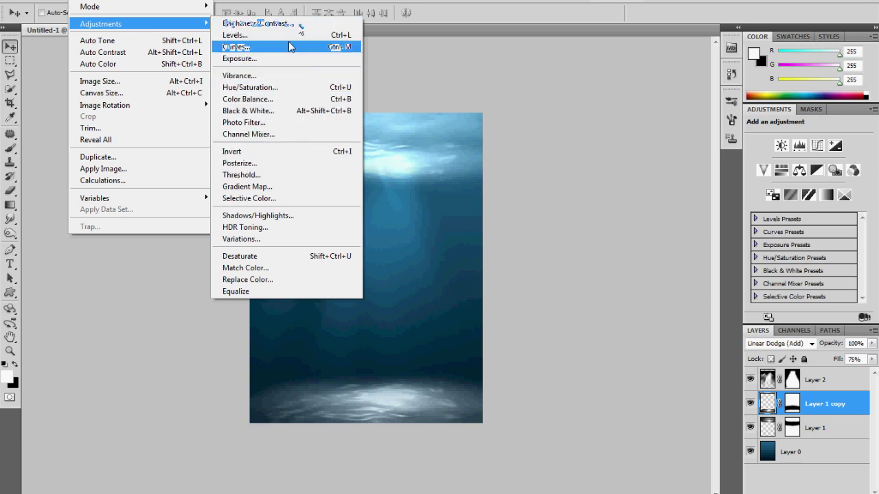
click(288, 23)
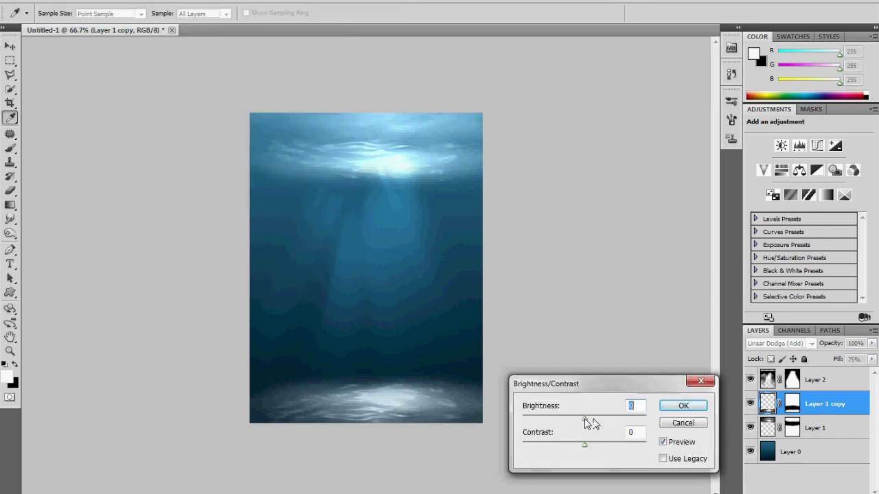
drag(584, 419, 552, 418)
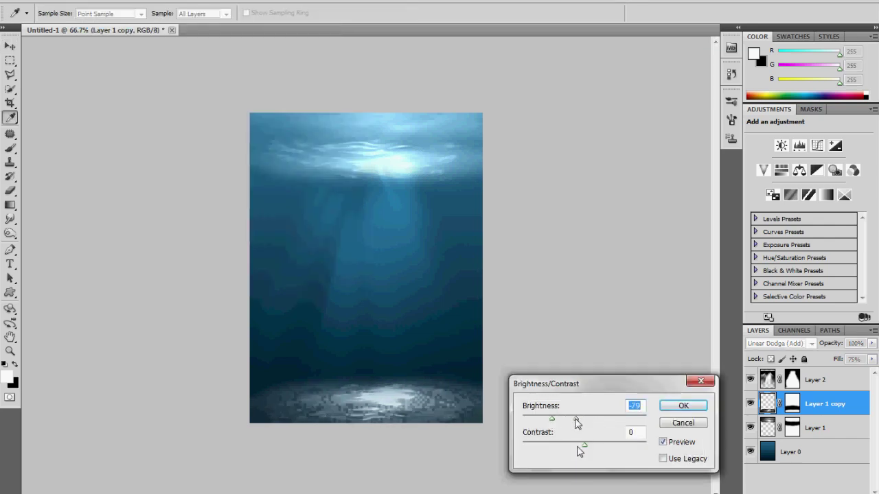
mouse_move(579, 447)
mouse_down()
mouse_move(614, 448)
mouse_move(594, 450)
mouse_up()
mouse_move(553, 419)
mouse_down()
mouse_move(528, 422)
mouse_move(567, 422)
mouse_up()
drag(601, 447, 526, 450)
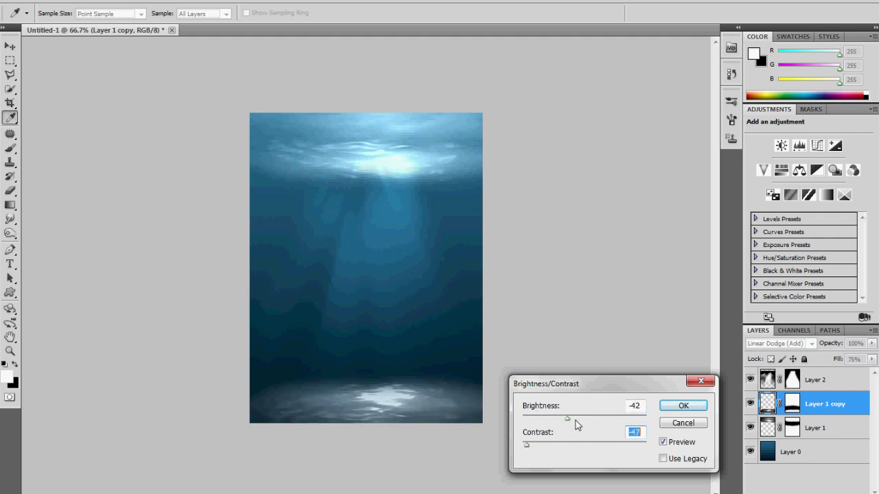
drag(579, 424, 558, 446)
click(684, 407)
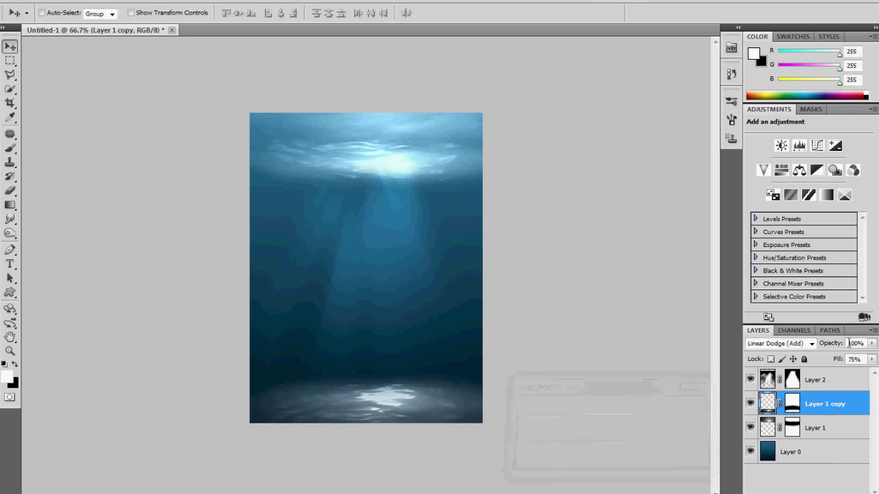
mouse_move(830, 364)
mouse_down()
mouse_move(842, 365)
mouse_move(824, 350)
mouse_move(832, 352)
mouse_up()
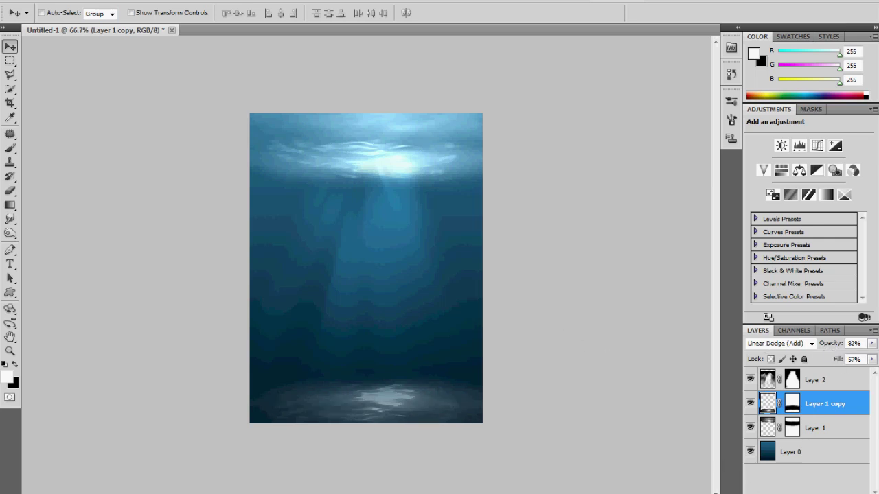
- Magnify the image to 100% and switch the screen mode to examine the whole underwater scene
key(b)
click(10, 46)
click(10, 351)
click(287, 301)
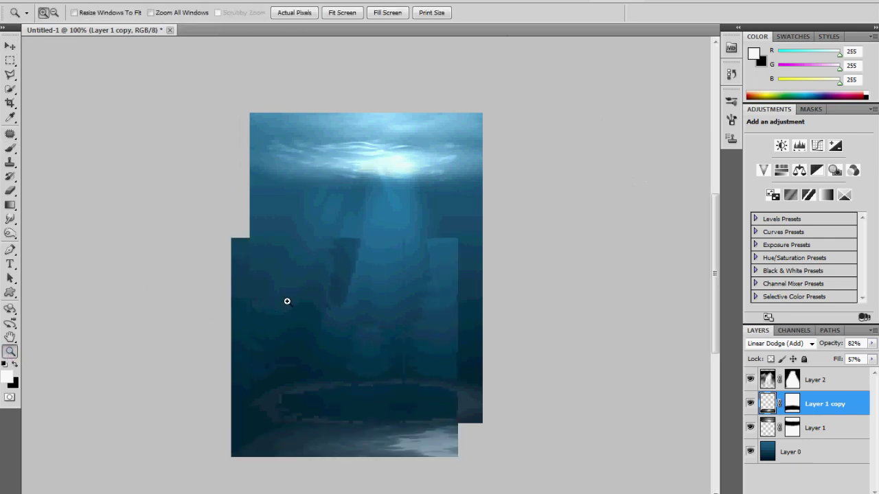
key(v)
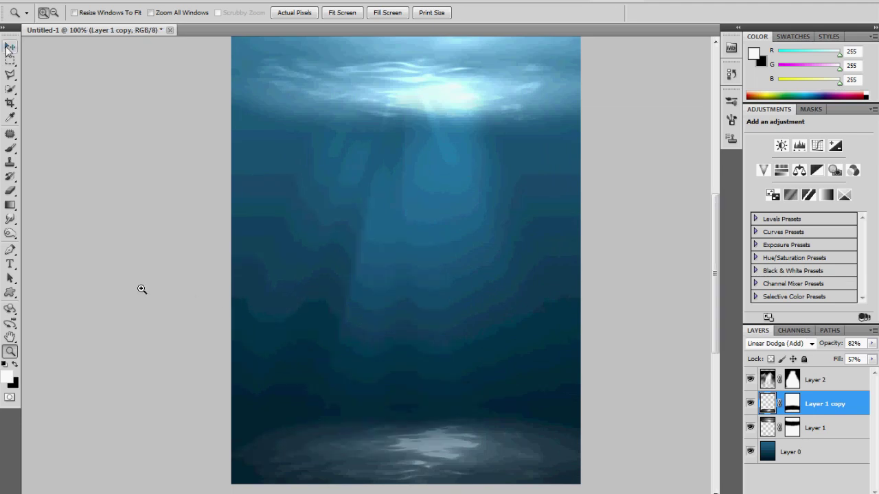
key(f)
key(f)
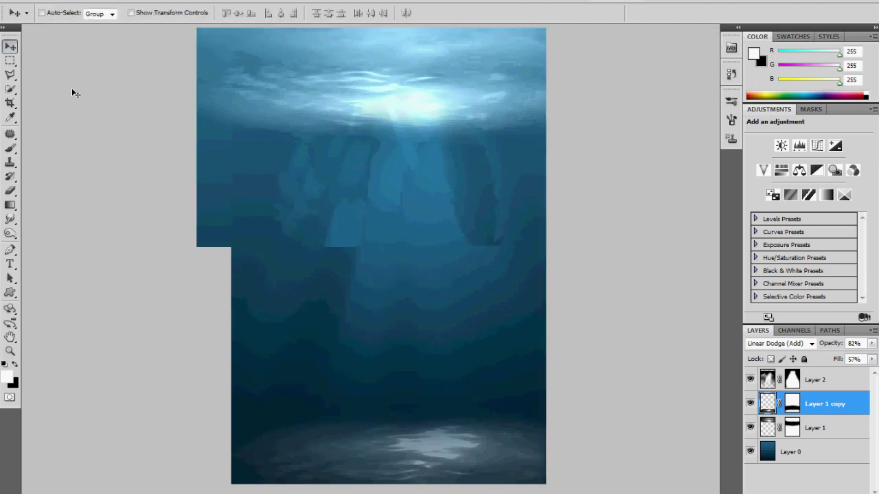